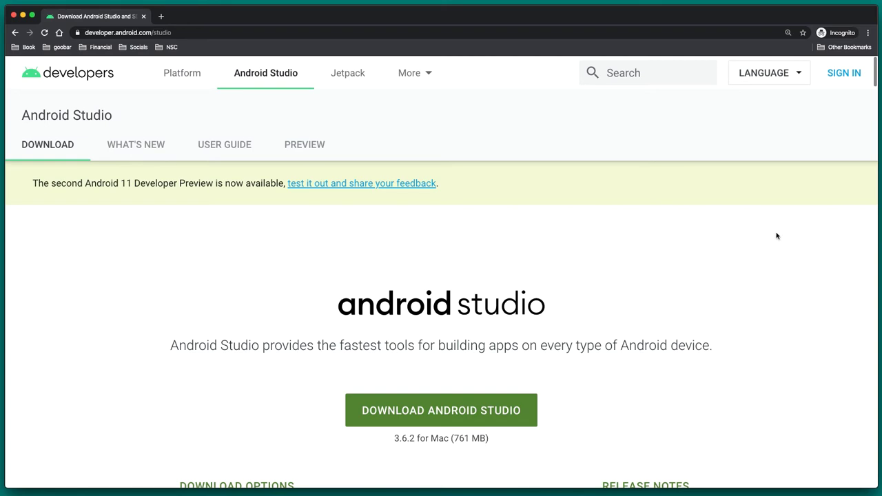
scroll(771, 238, "down", 2)
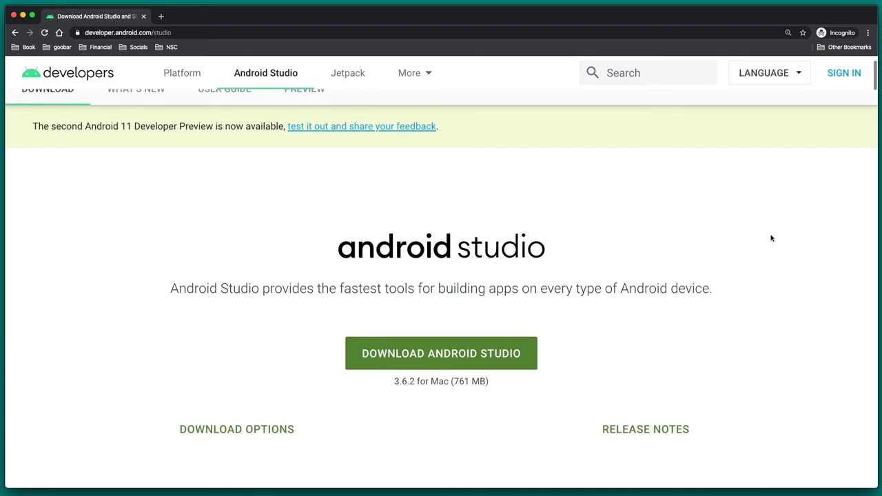
scroll(772, 238, "down", 4)
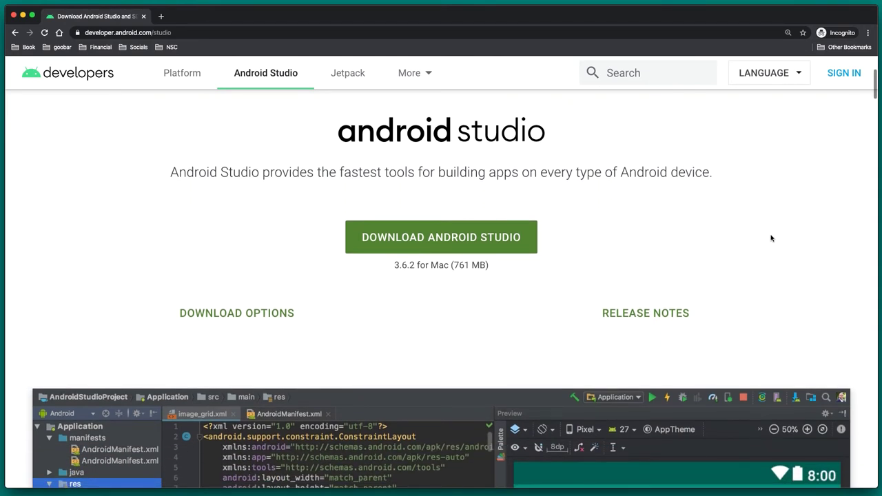
left_click_drag(395, 265, 506, 268)
left_click(603, 266)
scroll(603, 266, "down", 3)
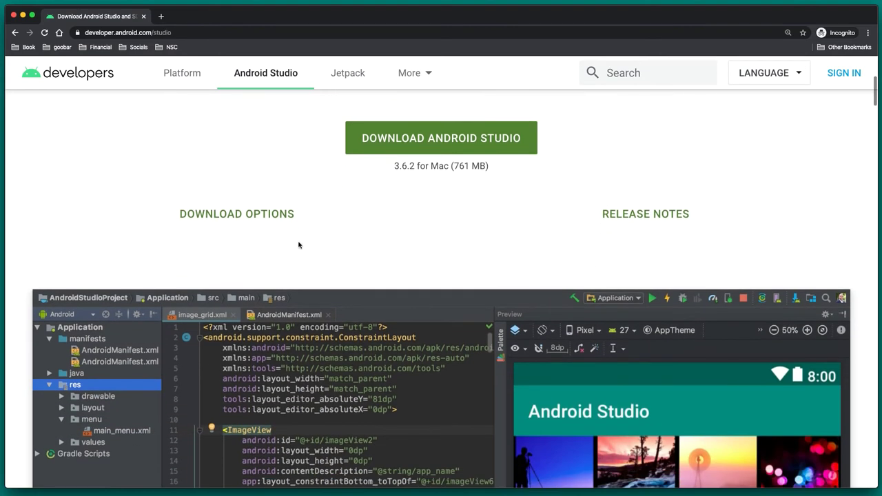
left_click(237, 214)
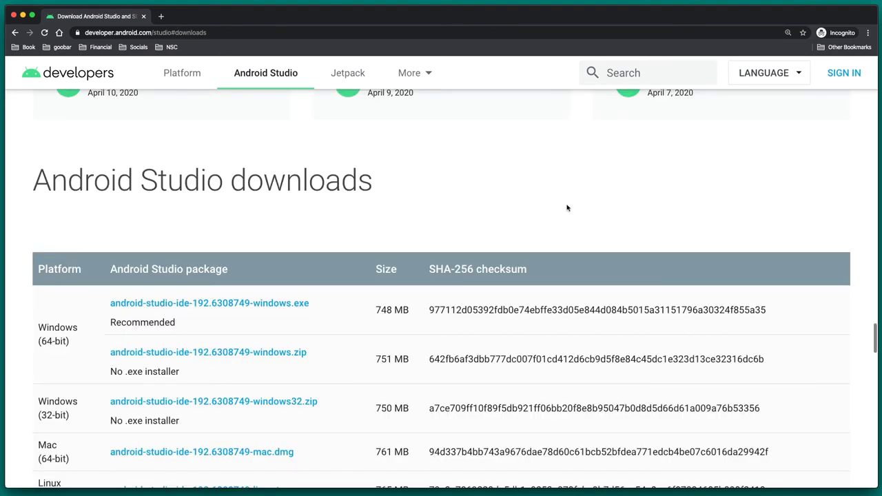
scroll(729, 184, "down", 2)
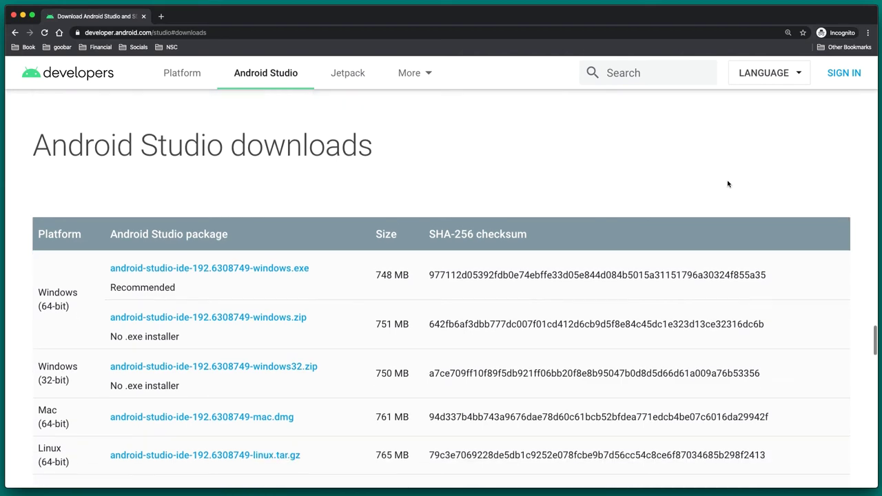
scroll(727, 182, "down", 2)
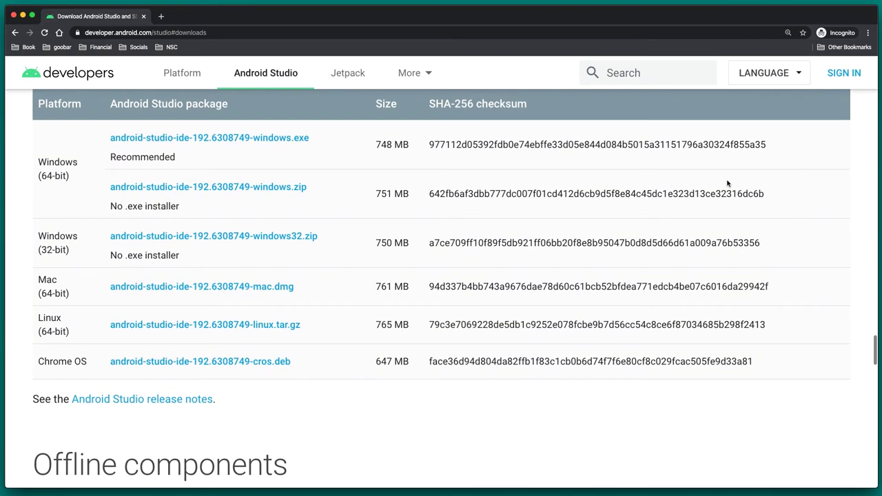
scroll(726, 183, "down", 3)
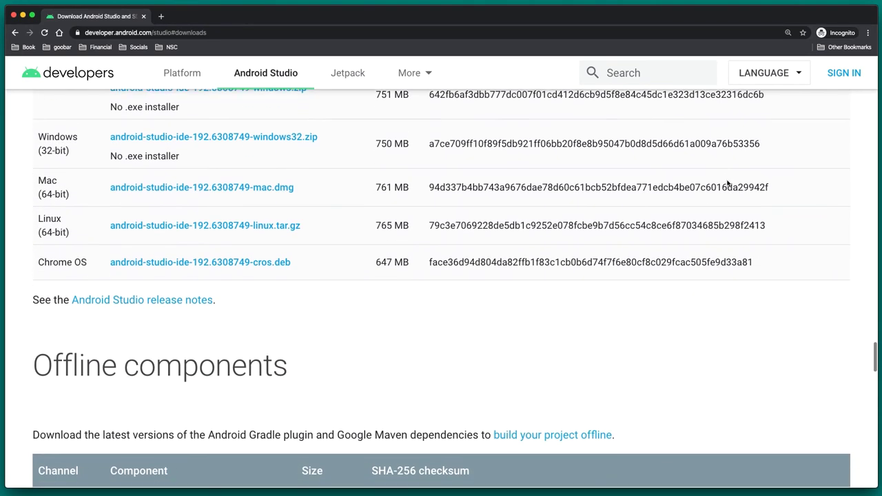
scroll(727, 183, "up", 4)
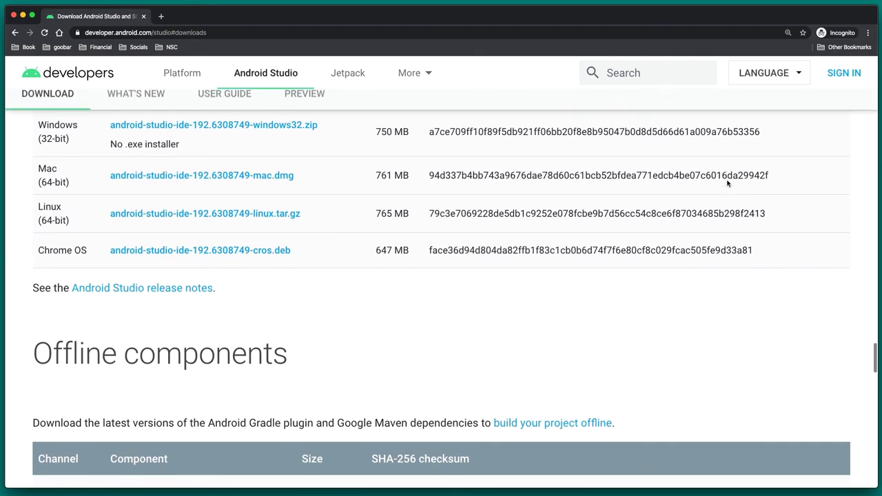
scroll(726, 182, "up", 1)
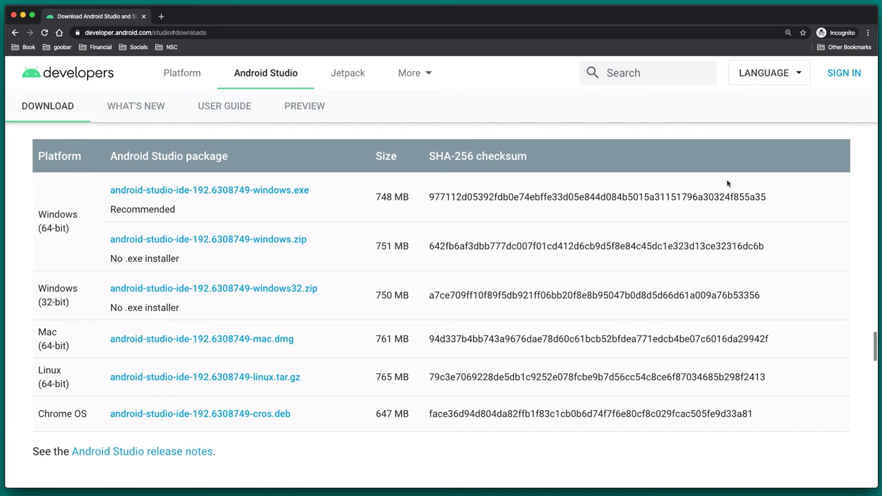
scroll(727, 183, "up", 3)
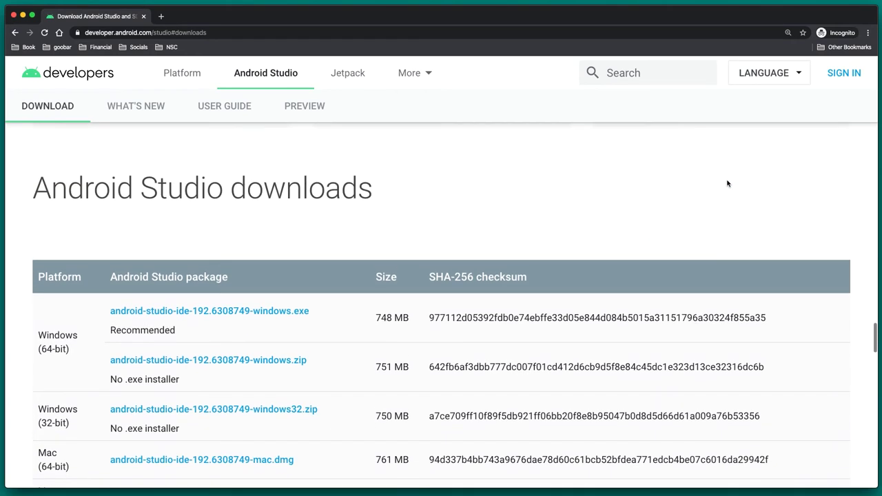
scroll(727, 183, "up", 3)
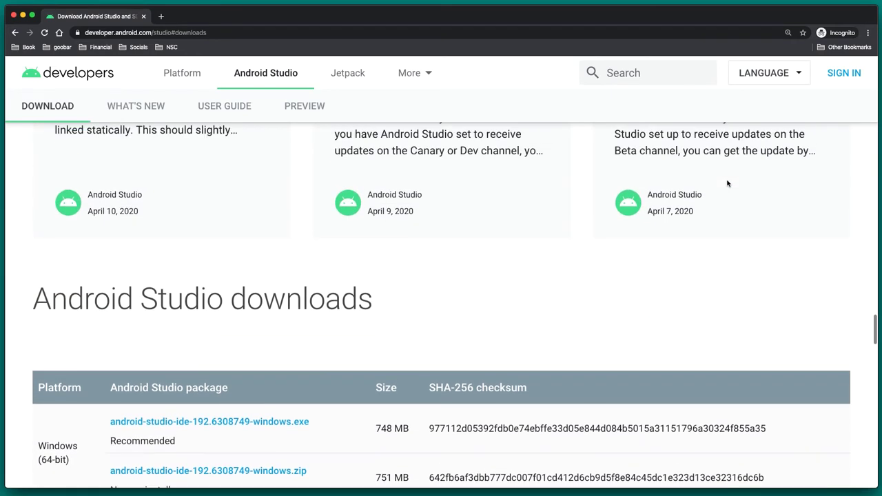
scroll(727, 183, "up", 6)
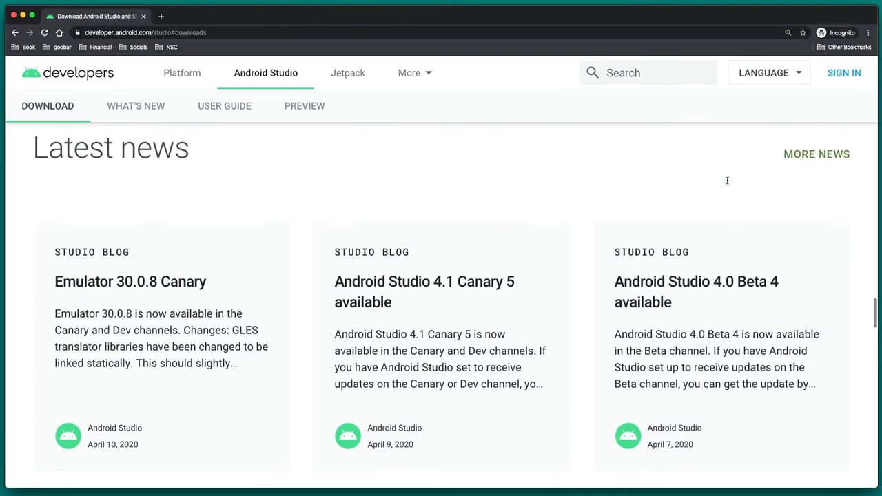
scroll(727, 180, "up", 15)
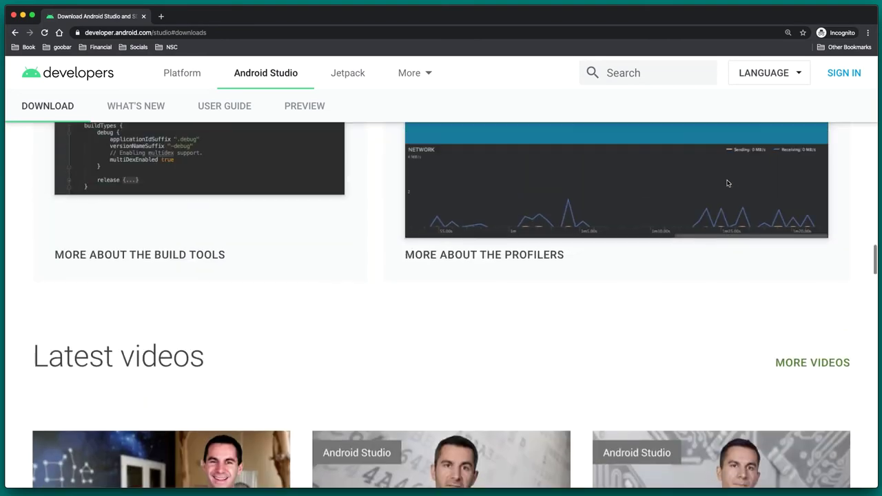
scroll(727, 183, "up", 15)
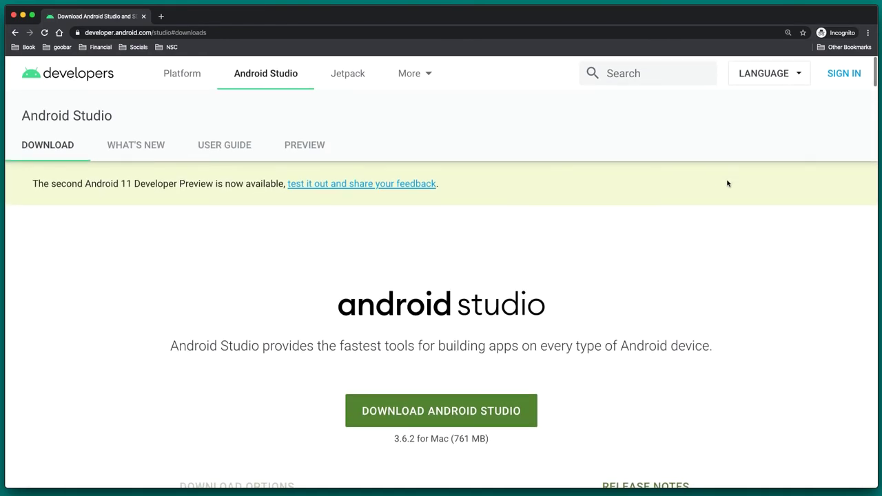
scroll(727, 183, "down", 3)
Step: Agree to the terms, download android-studio-ide-192.6308749-mac.dmg for Mac, and open it
left_click(431, 240)
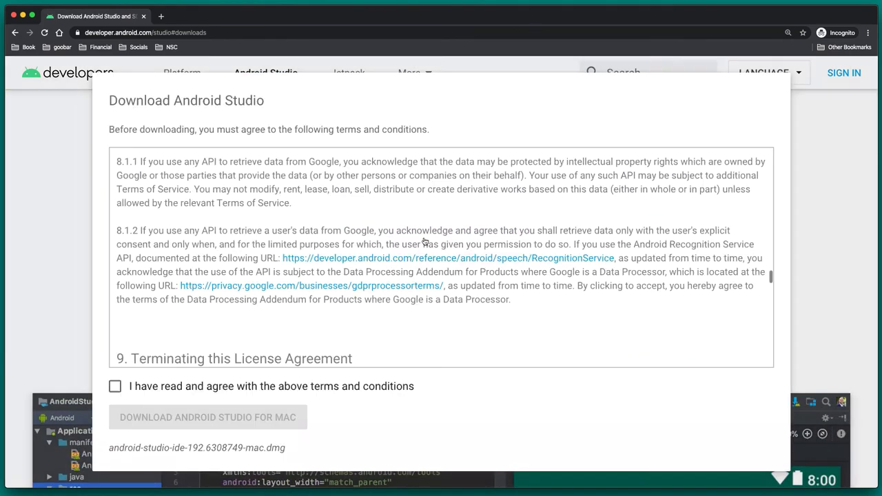
scroll(424, 238, "down", 5)
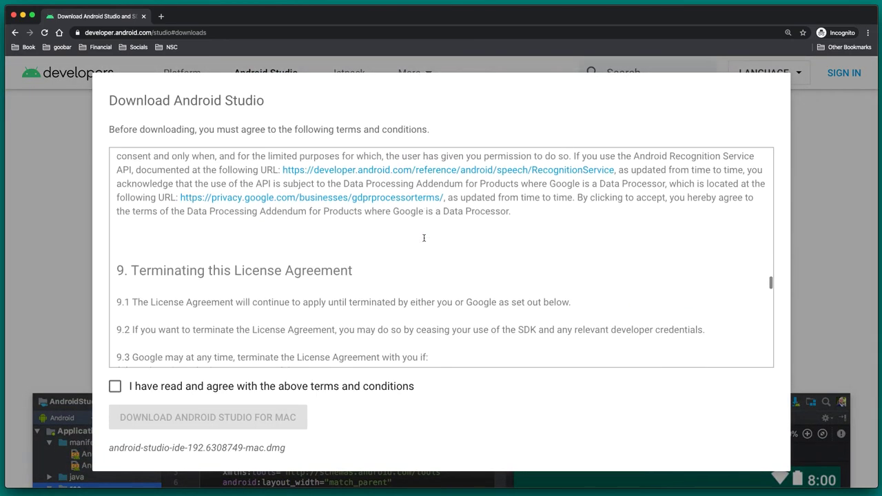
left_click(296, 390)
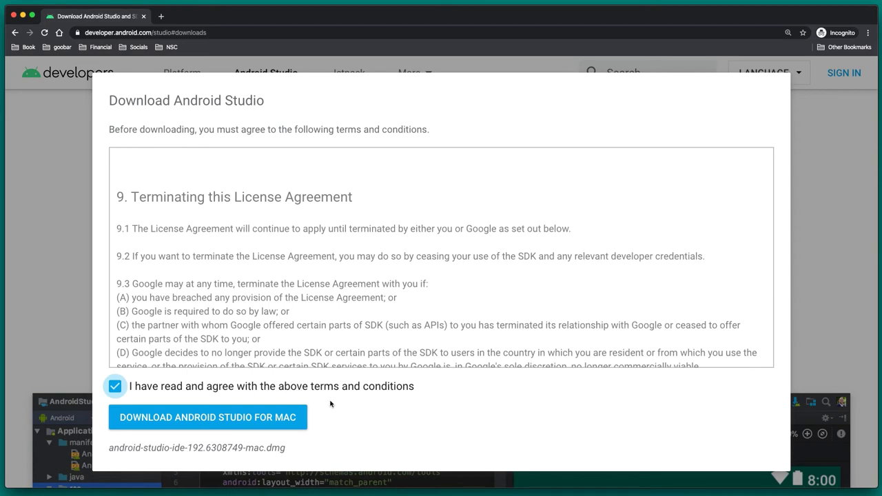
scroll(396, 287, "down", 5)
scroll(395, 288, "down", 15)
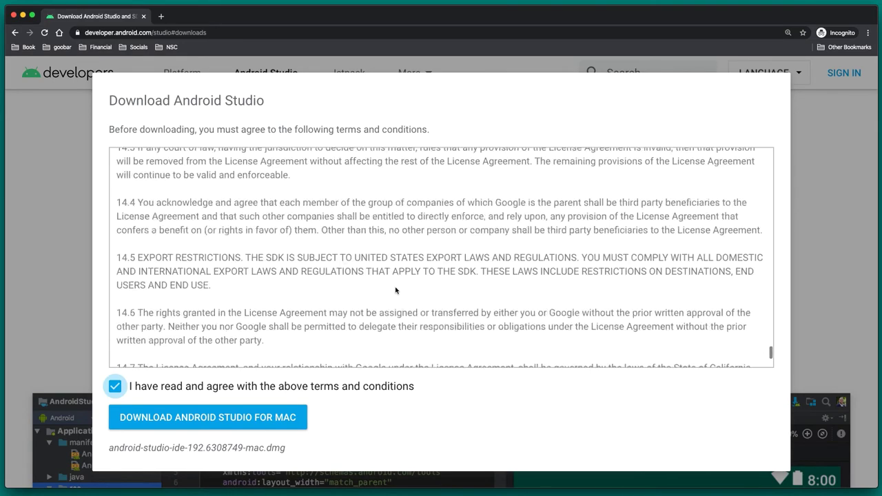
left_click(281, 417)
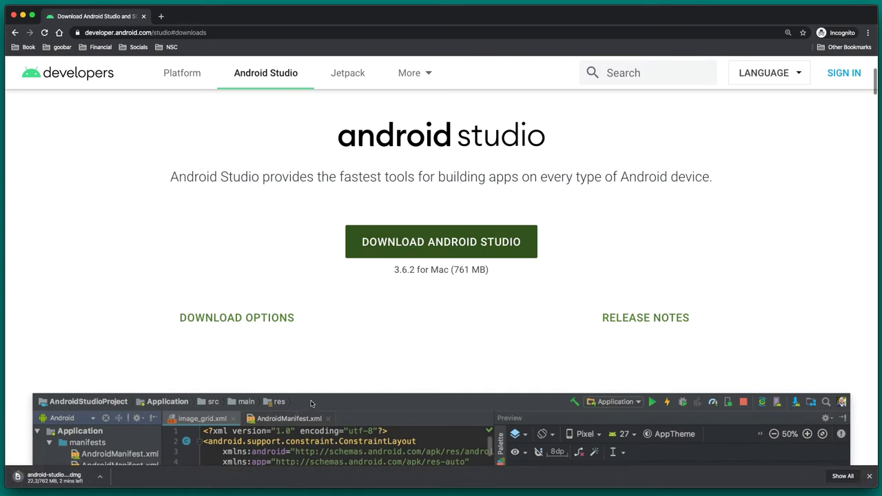
left_click(54, 477)
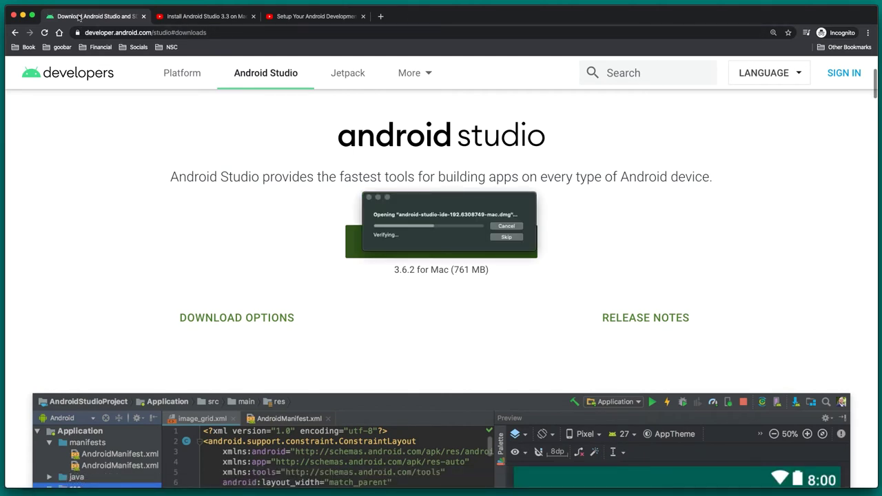
Step: Copy Android Studio into Applications, launch it past the internet-download warning, and close the disk image window
left_click(23, 15)
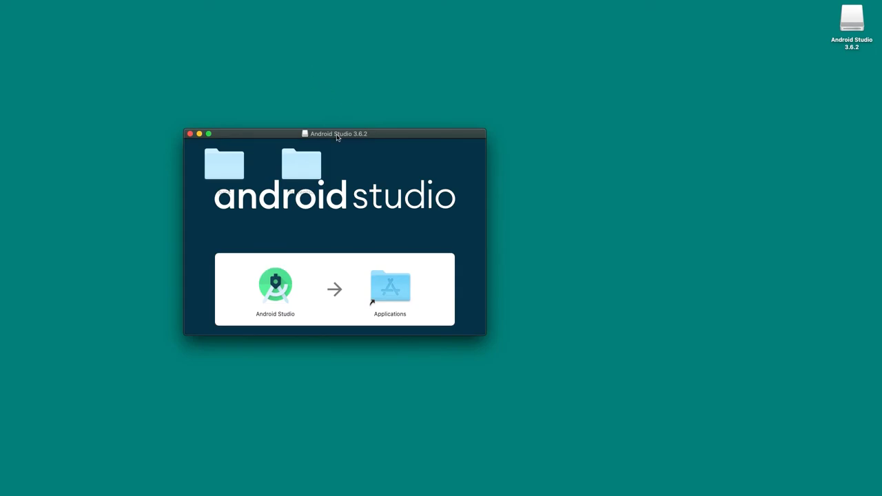
left_click_drag(337, 136, 457, 137)
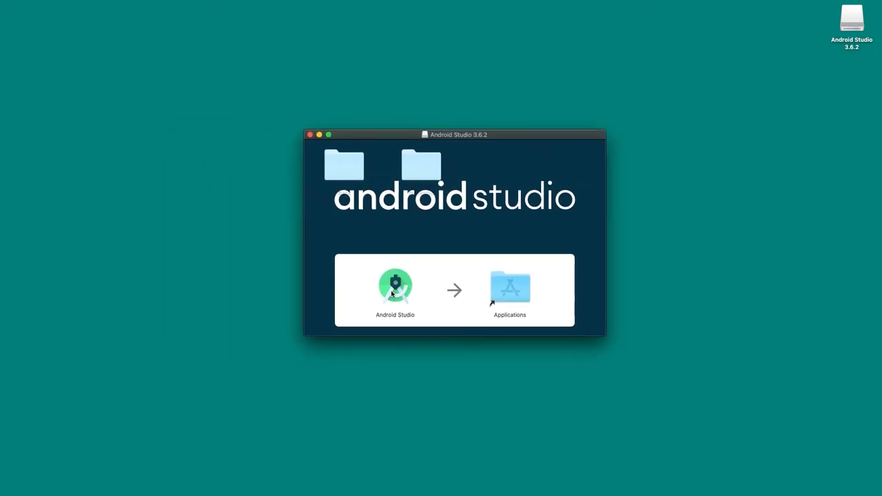
left_click_drag(393, 293, 499, 294)
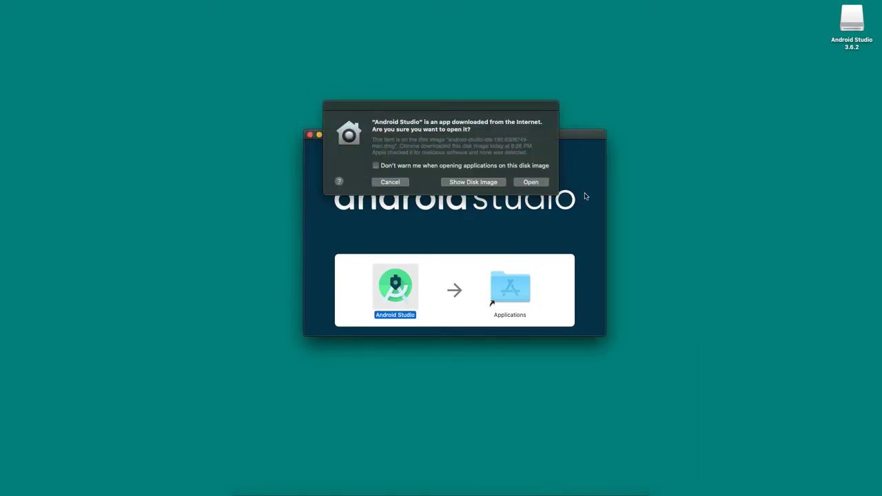
left_click(530, 182)
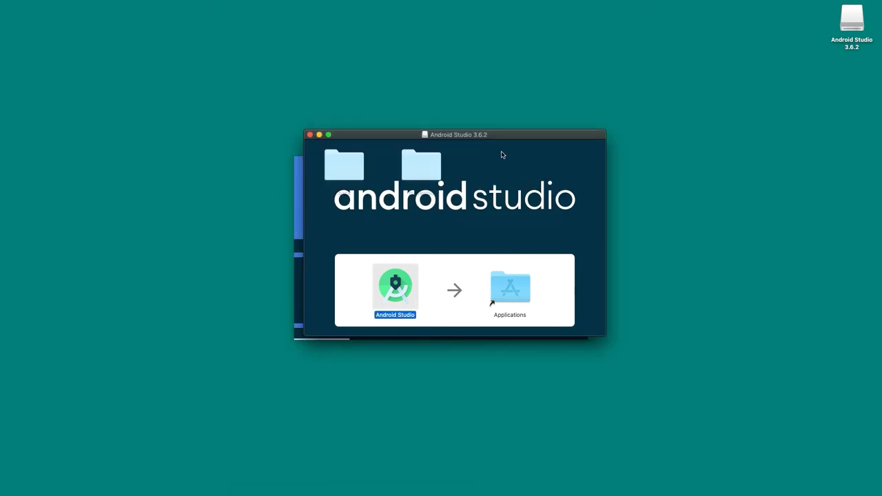
left_click_drag(498, 138, 741, 239)
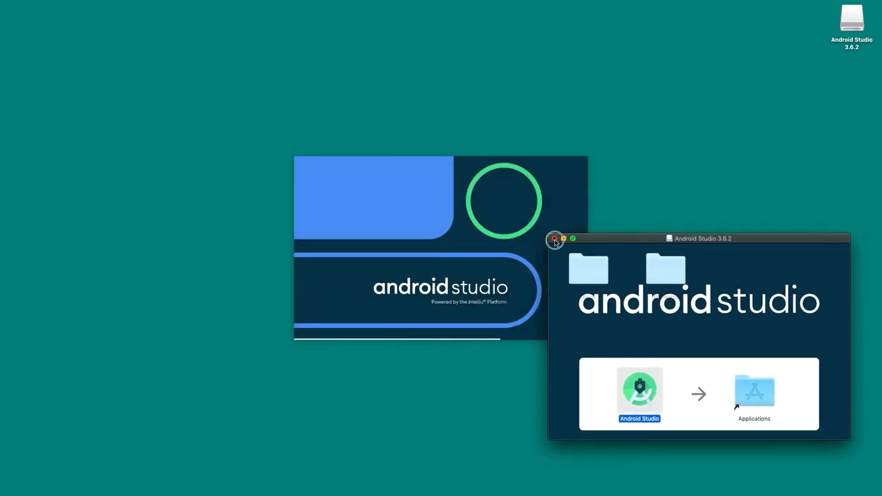
left_click(554, 239)
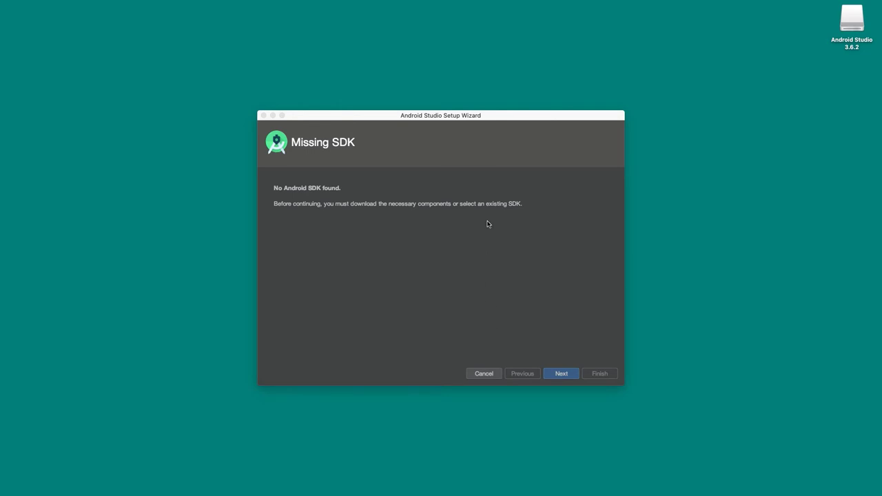
Step: Review the Android SDK, SDK Platform and API 29 components and the SDK install location
left_click_drag(470, 118, 476, 117)
left_click(572, 370)
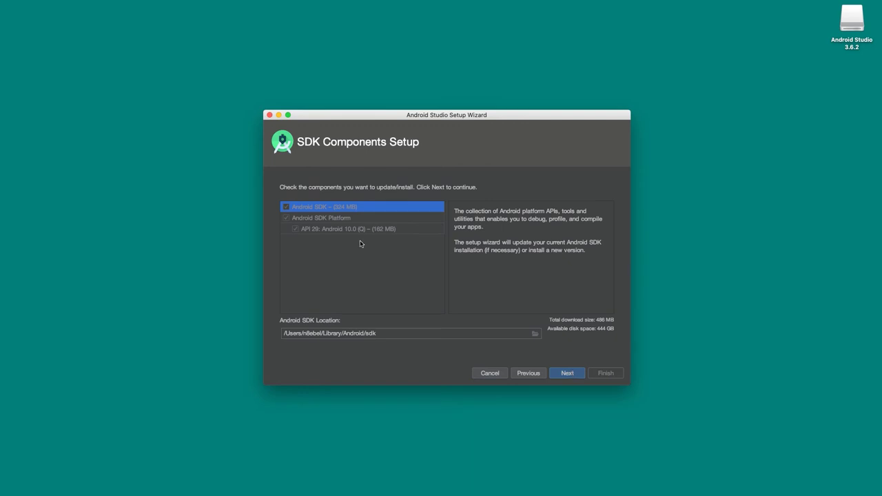
left_click(286, 207)
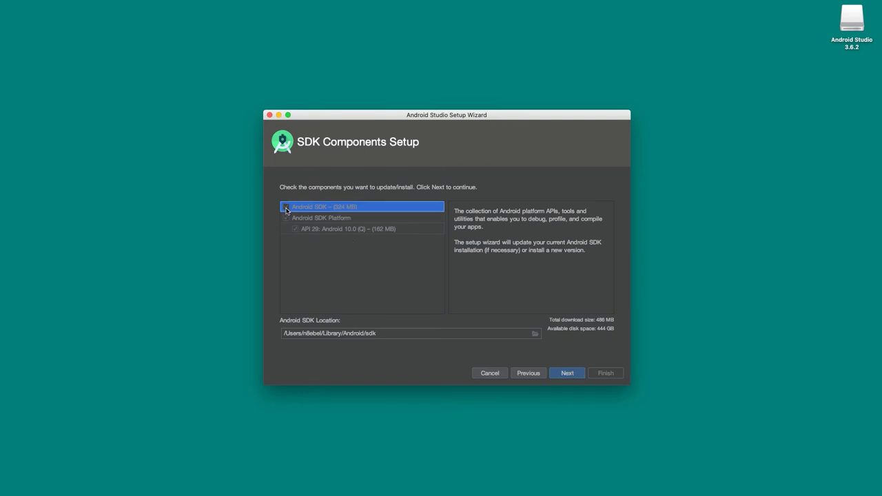
left_click(390, 219)
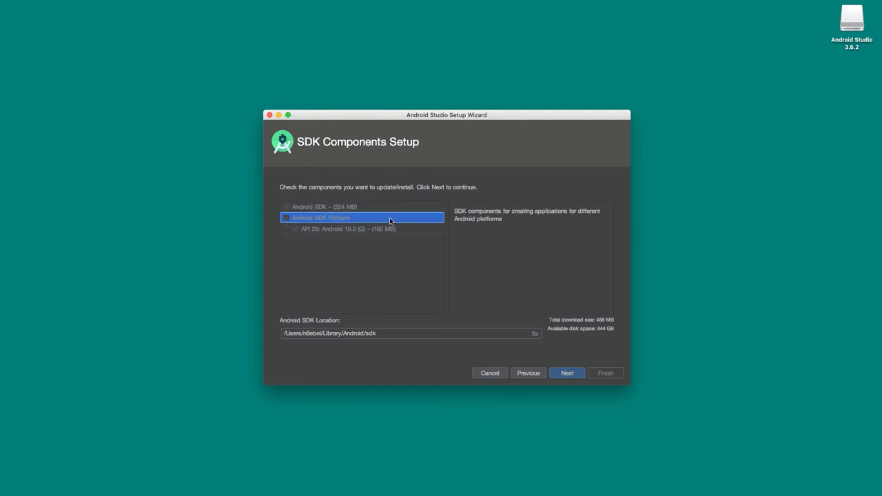
left_click(427, 230)
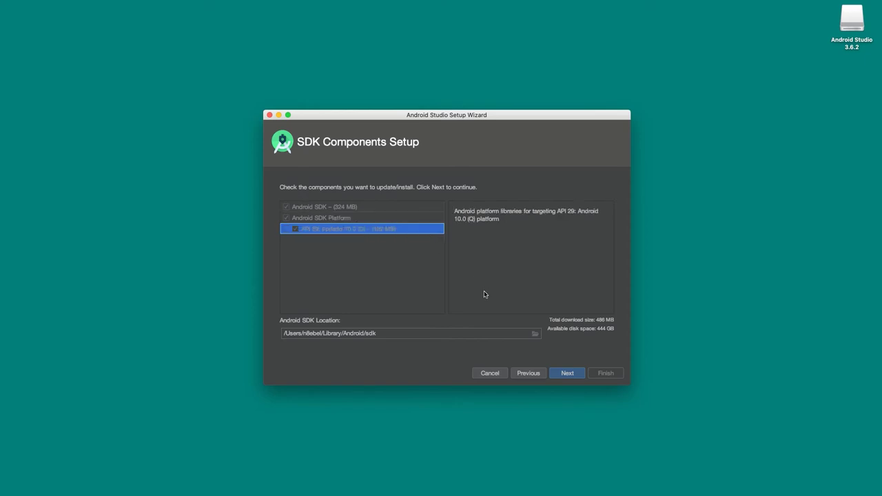
left_click(467, 332)
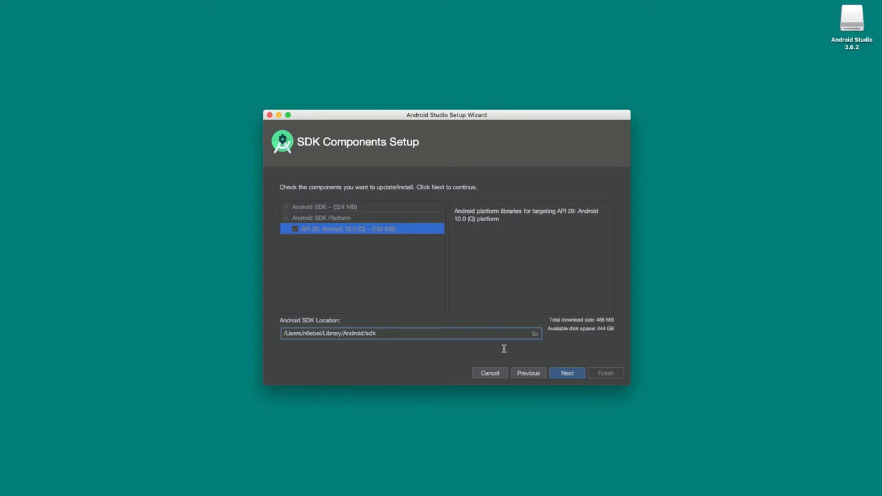
Step: Review the Verify Settings page and its SDK Components to Download list, then finish the wizard
left_click(580, 372)
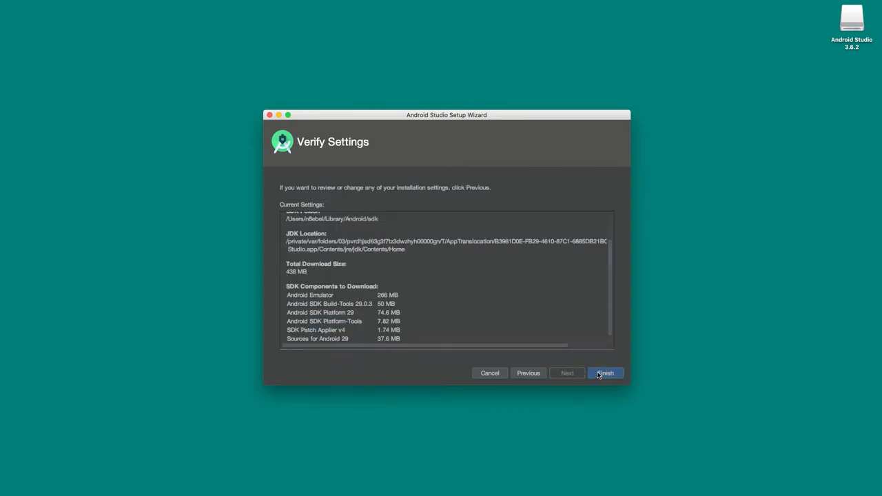
scroll(510, 290, "down", 1)
scroll(510, 290, "up", 3)
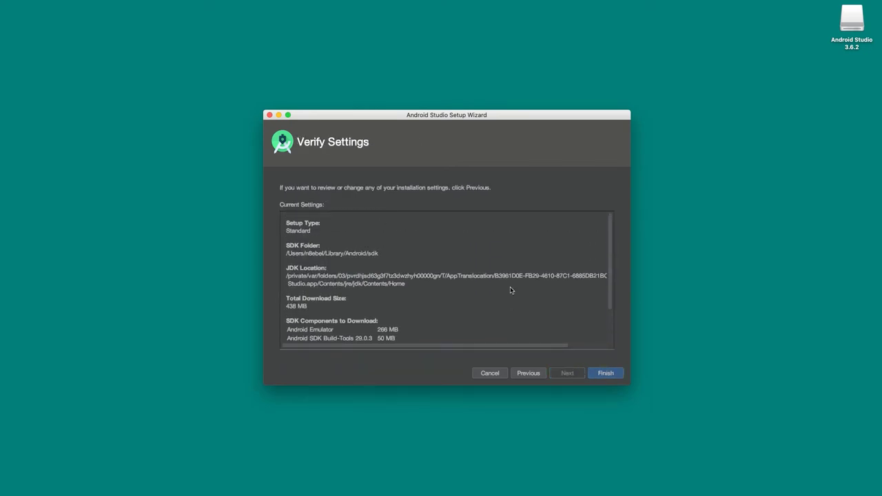
scroll(510, 290, "down", 3)
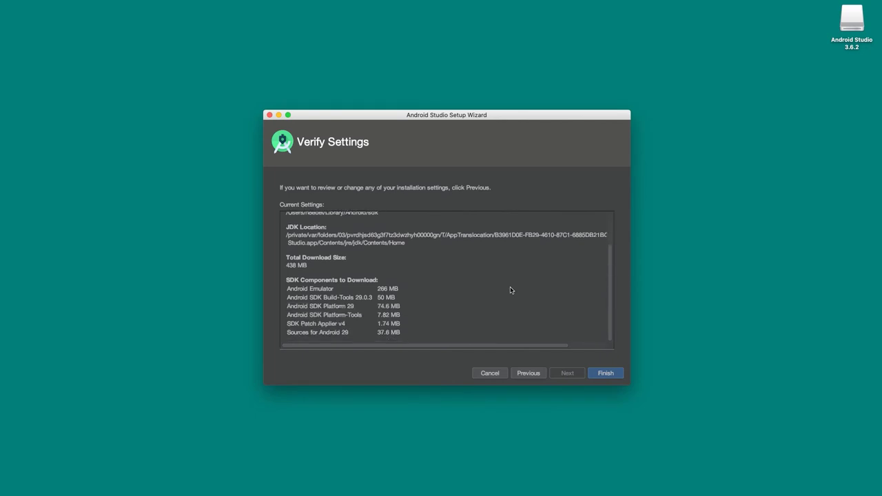
left_click_drag(285, 289, 412, 329)
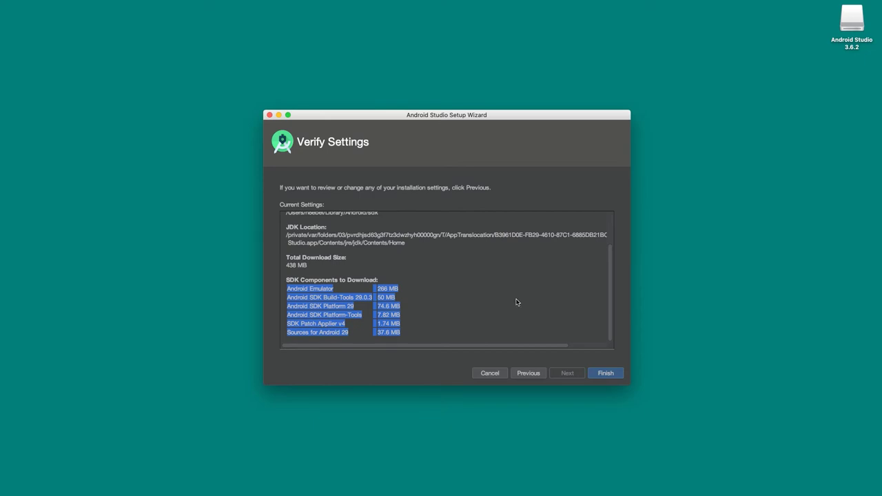
left_click(611, 376)
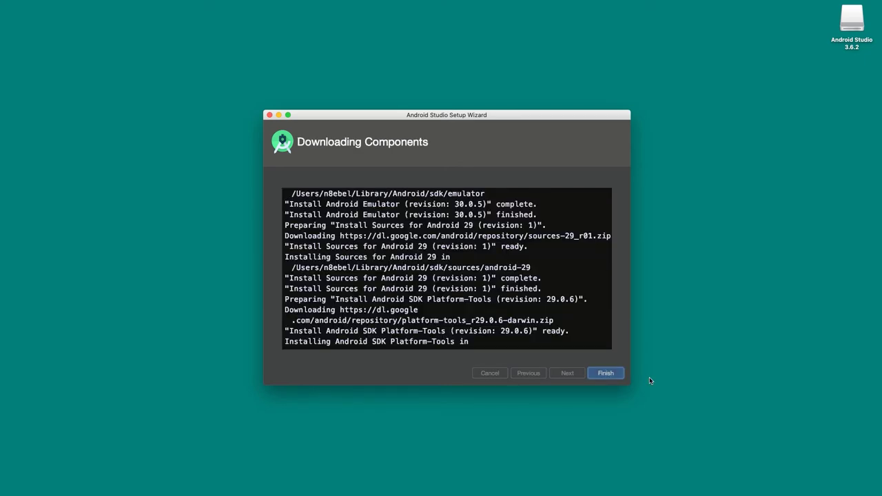
Step: Close the finished setup wizard and launch SDK Manager from the Welcome screen's Configure menu
left_click(615, 374)
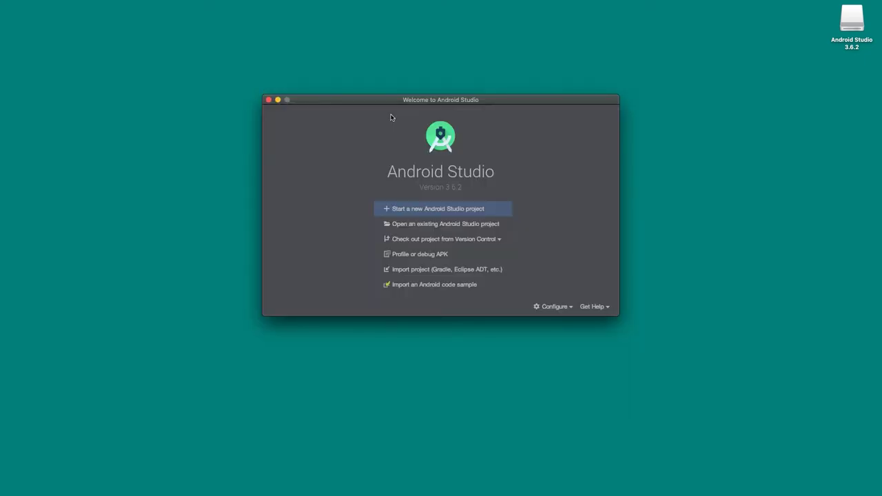
left_click_drag(420, 99, 443, 116)
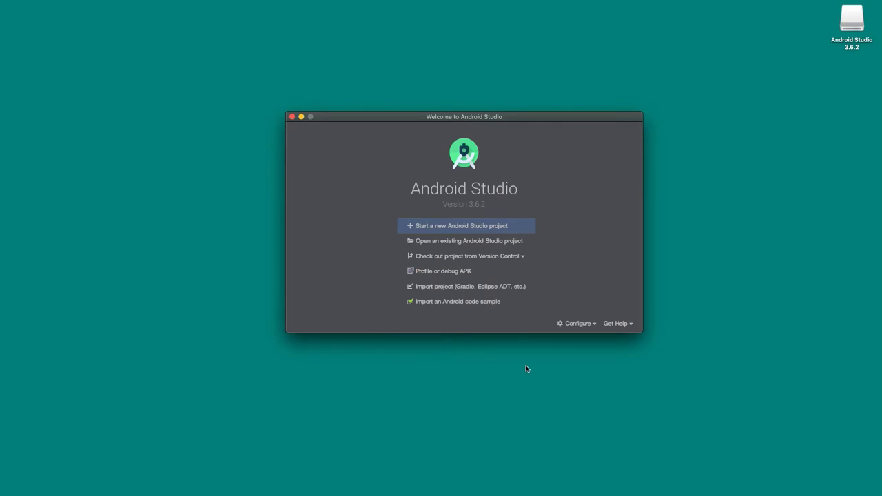
left_click(594, 326)
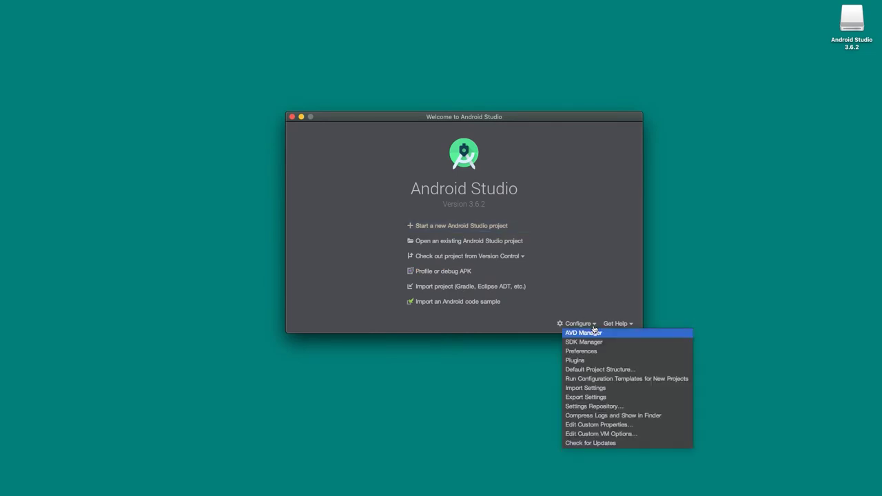
left_click(596, 341)
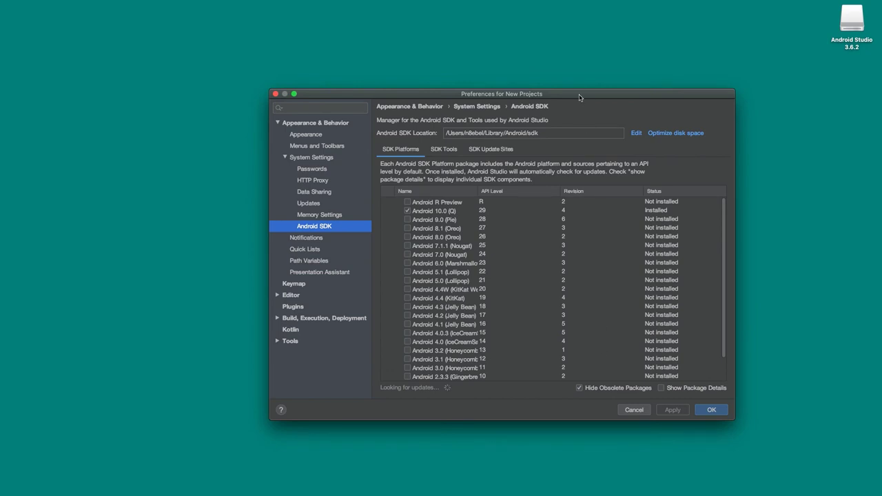
Step: Inspect the SDK Platforms list, where Android 10.0 (Q) is installed
left_click_drag(580, 95, 552, 63)
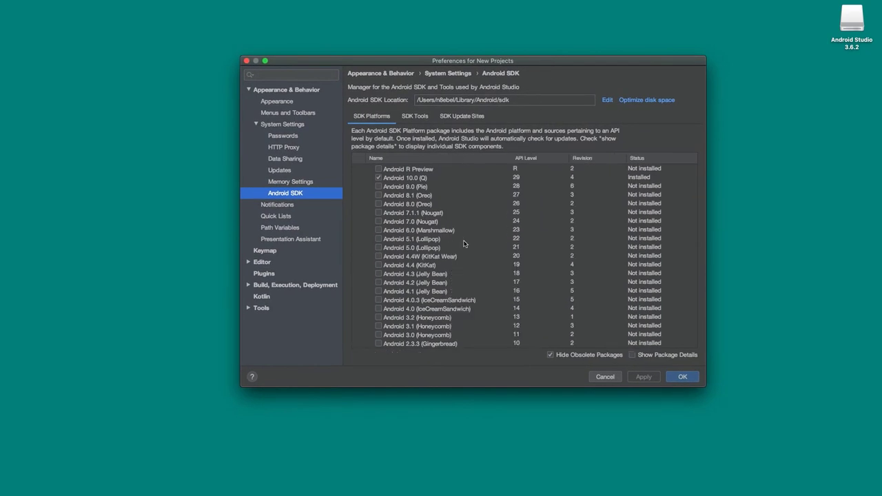
left_click(416, 178)
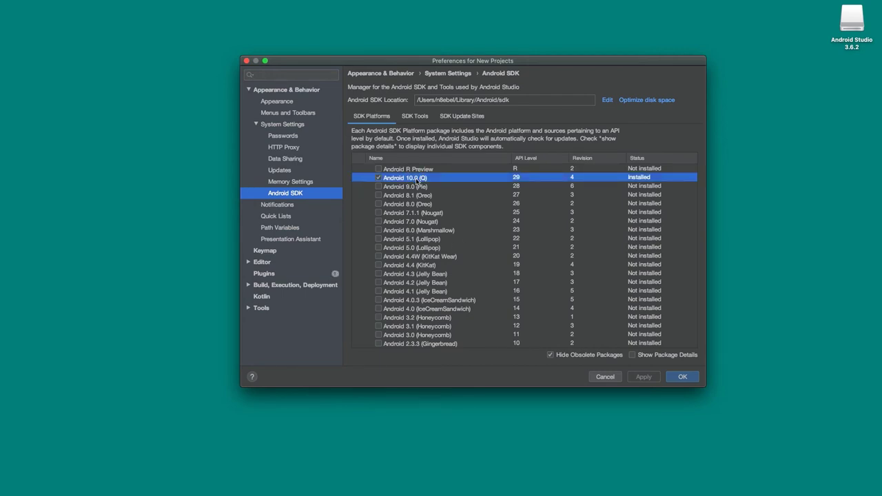
scroll(445, 189, "down", 3)
scroll(445, 189, "up", 3)
Step: On SDK Tools, mark Build-Tools 30-rc2 for install and review the installed Emulator and Platform-Tools
left_click(421, 117)
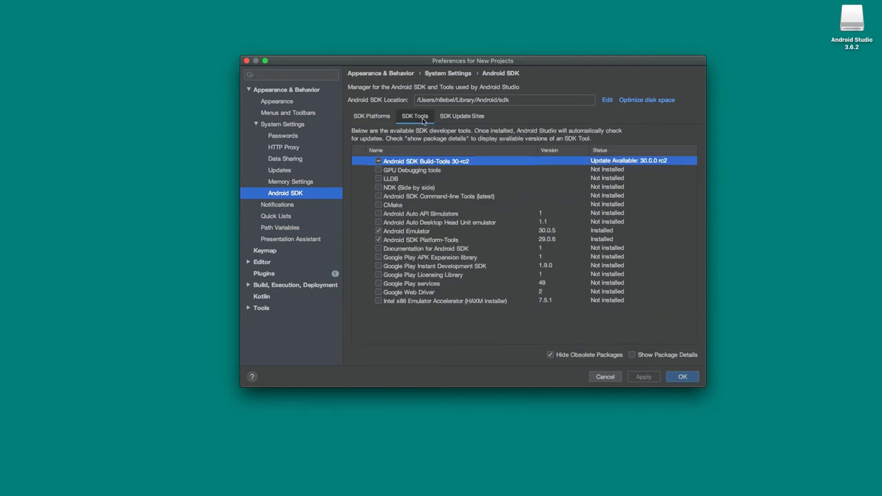
left_click(378, 161)
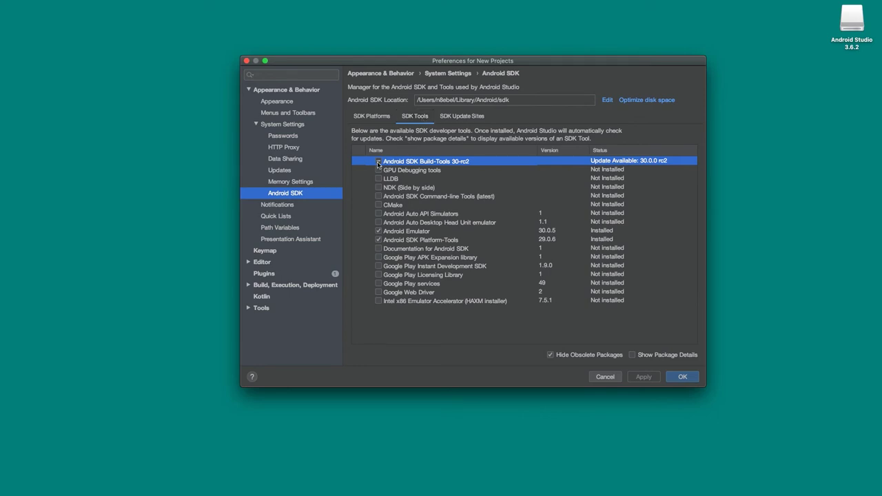
left_click(378, 162)
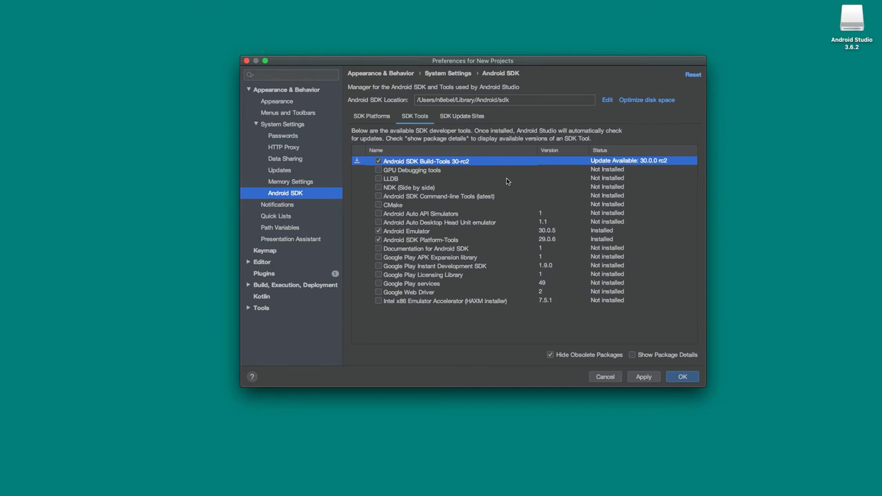
left_click(437, 233)
left_click(468, 240)
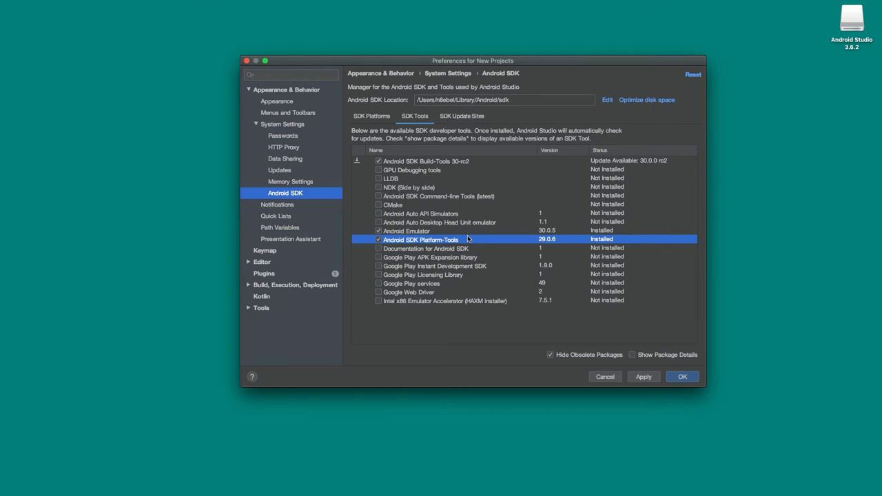
Step: Tick the Intel HAXM installer and Documentation for Android SDK, then apply the changes
left_click(419, 301)
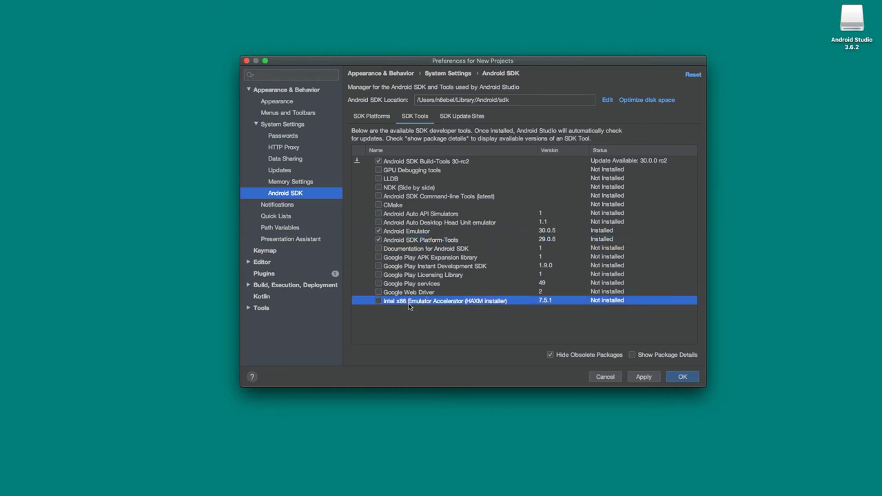
left_click(378, 301)
left_click(377, 249)
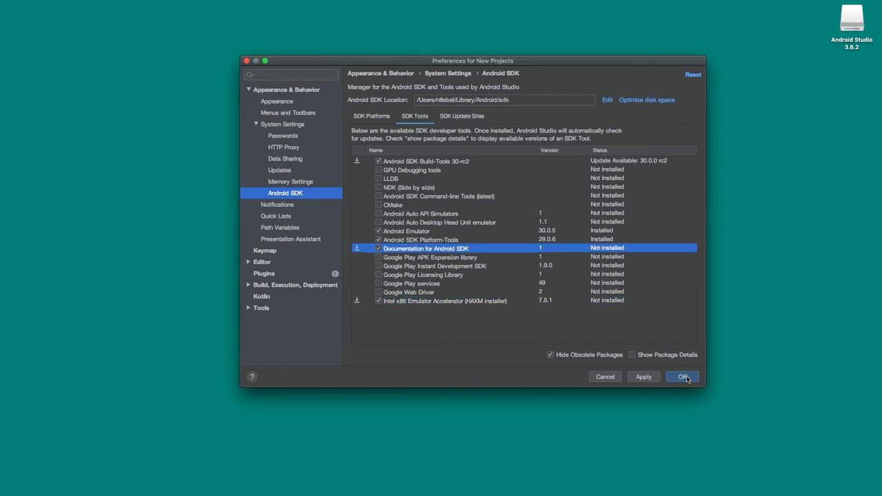
left_click(651, 379)
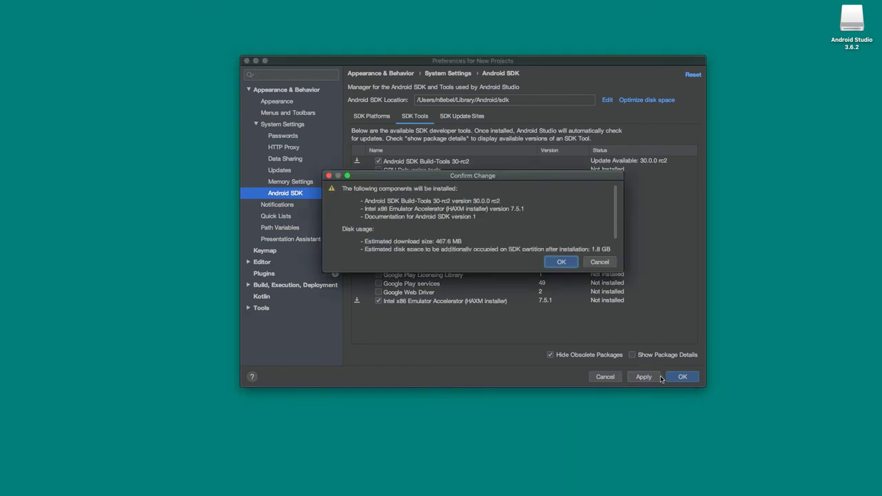
Step: Confirm the three components and accept the android-sdk, intel-android-extra and android-sdk-preview licences to start installing
left_click(567, 263)
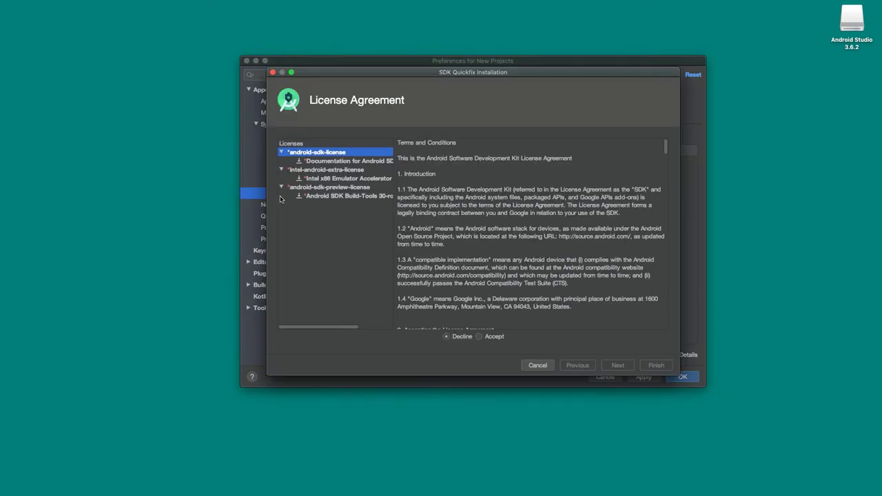
left_click(486, 336)
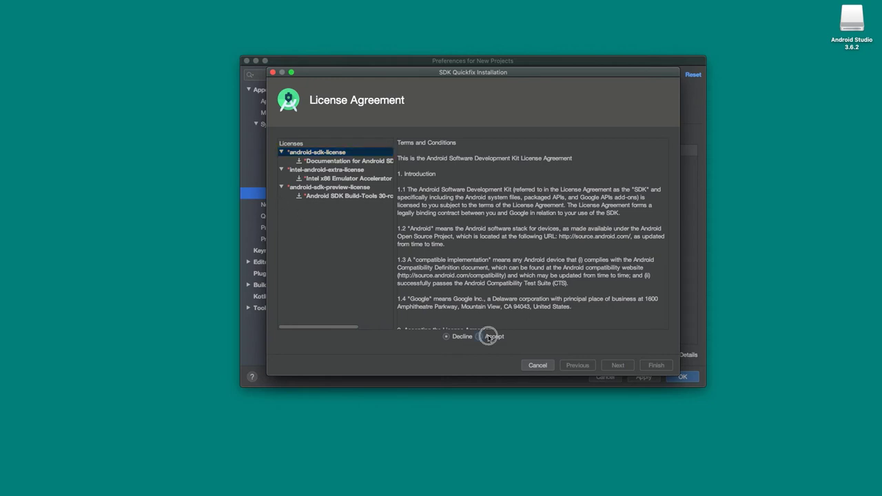
left_click(359, 172)
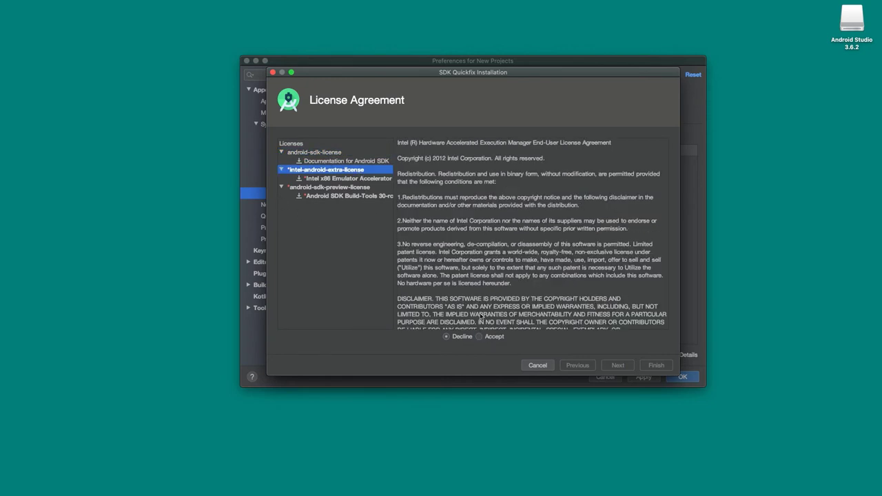
left_click(482, 336)
left_click(380, 198)
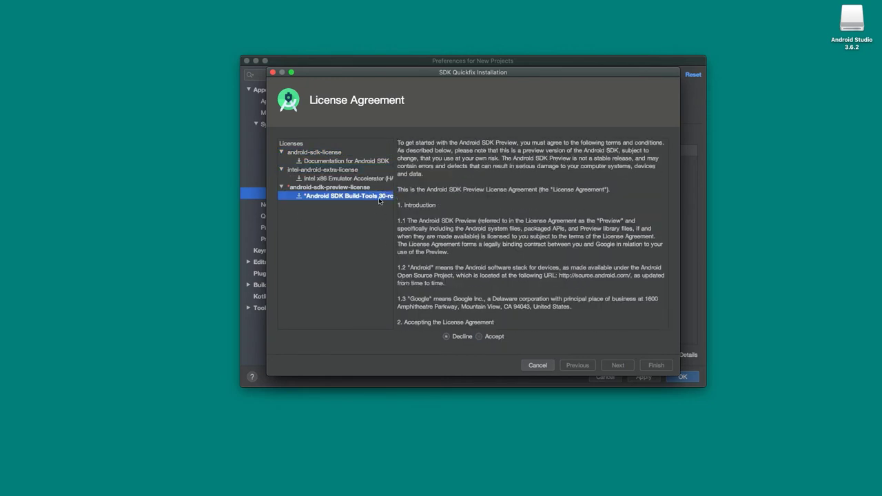
left_click(496, 338)
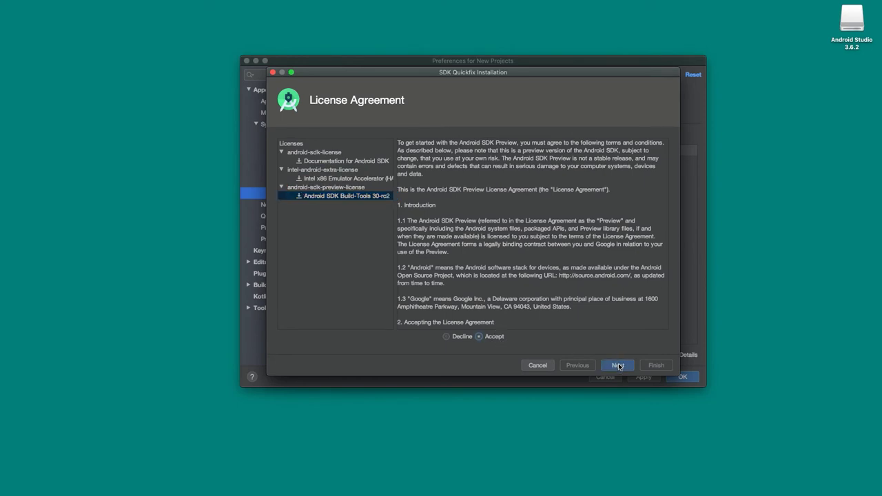
left_click(618, 365)
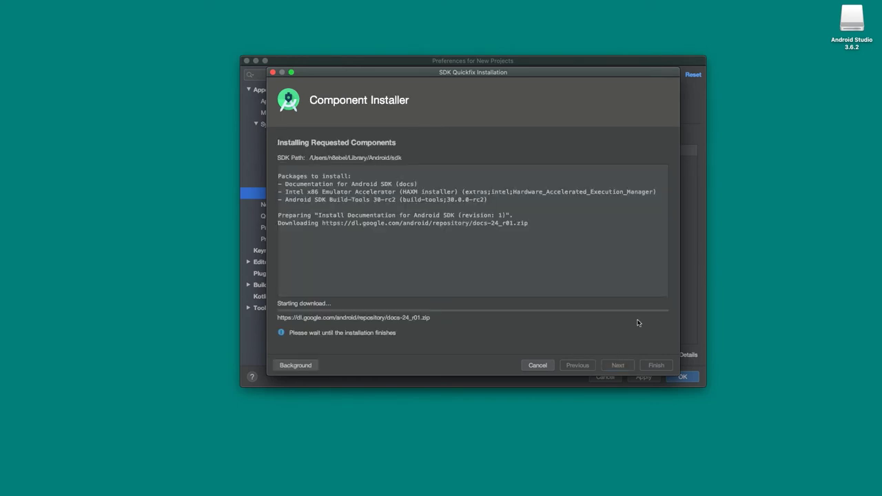
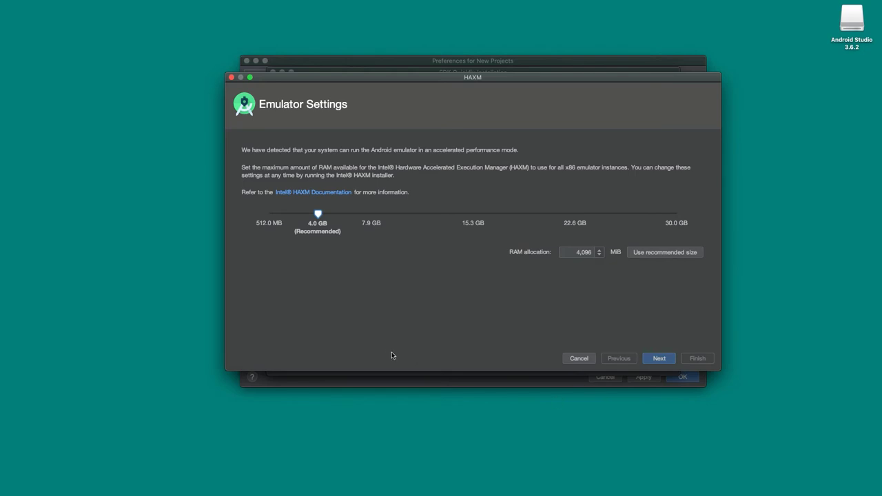
Step: Install HAXM with the recommended 4.0 GB emulator RAM, authorising with the account password
left_click_drag(322, 218, 372, 238)
left_click(664, 254)
left_click(660, 359)
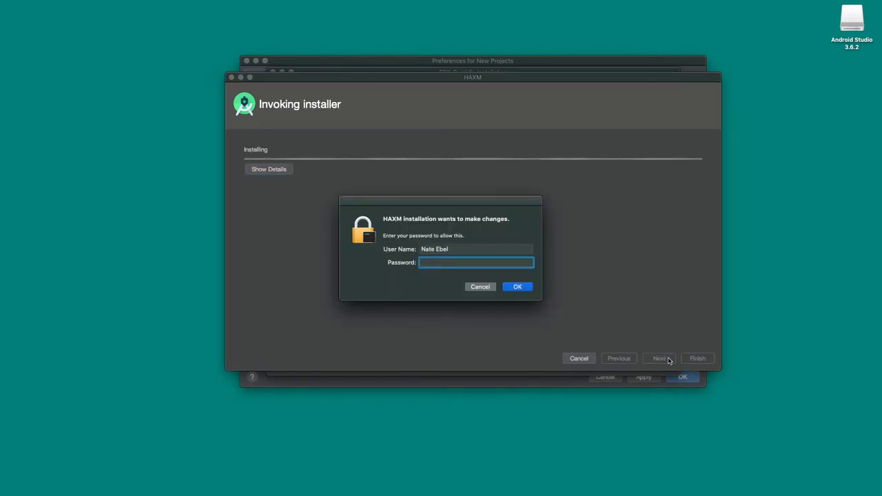
type("•••••••••")
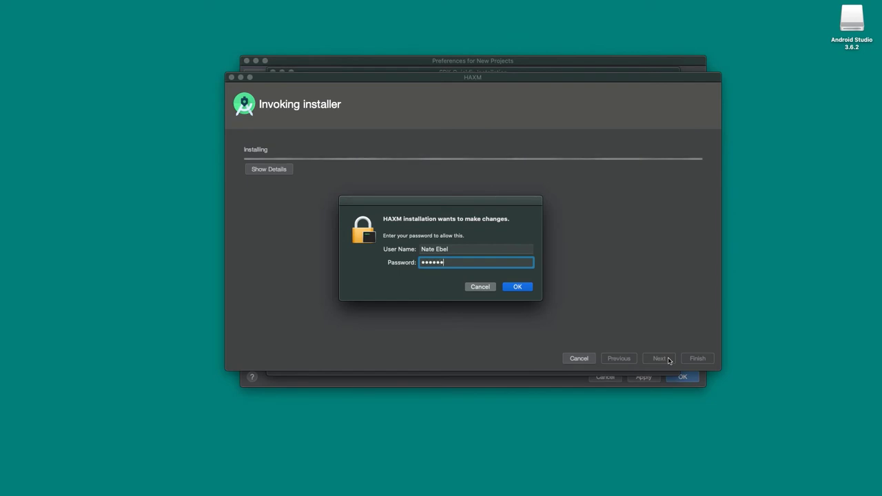
key("Return")
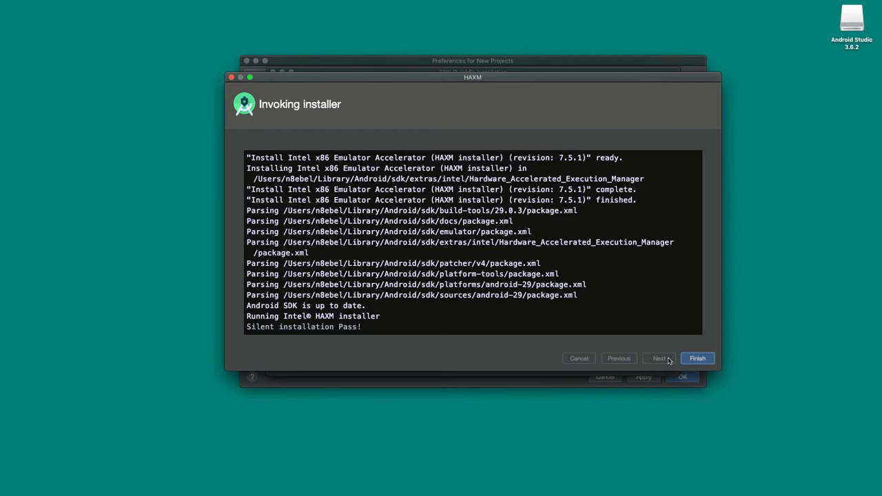
Step: Close the HAXM and SDK component installers and save the SDK preferences
left_click(710, 359)
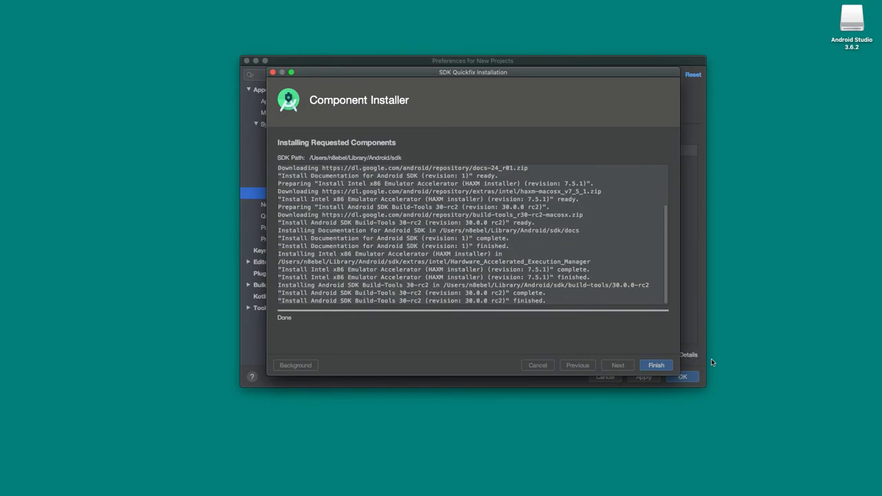
left_click(652, 365)
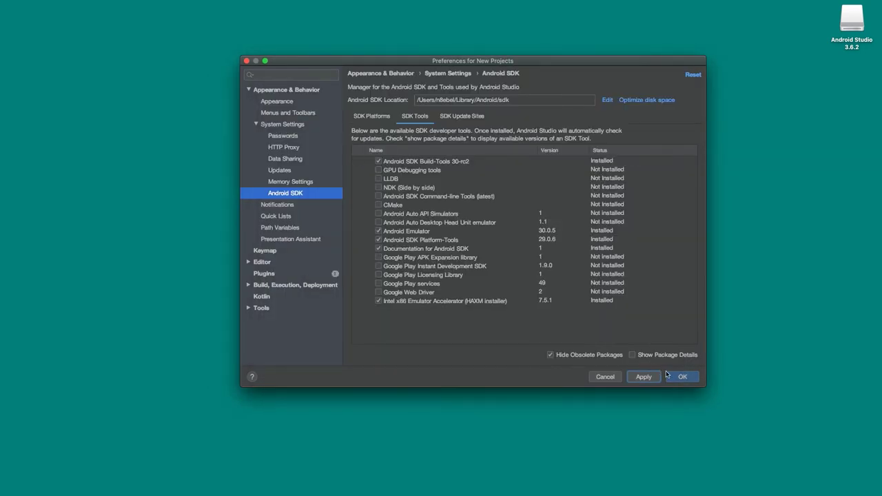
left_click(672, 376)
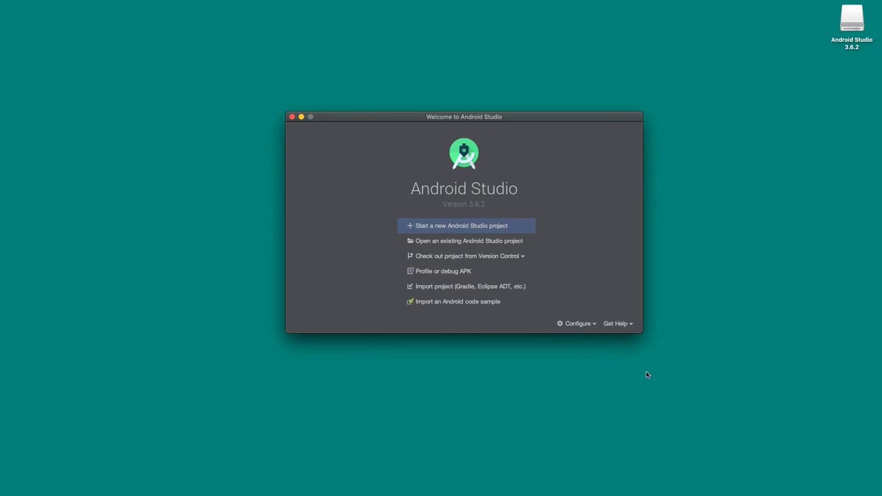
Step: Start a new Android Studio project and scroll through the Phone and Tablet templates
left_click(493, 231)
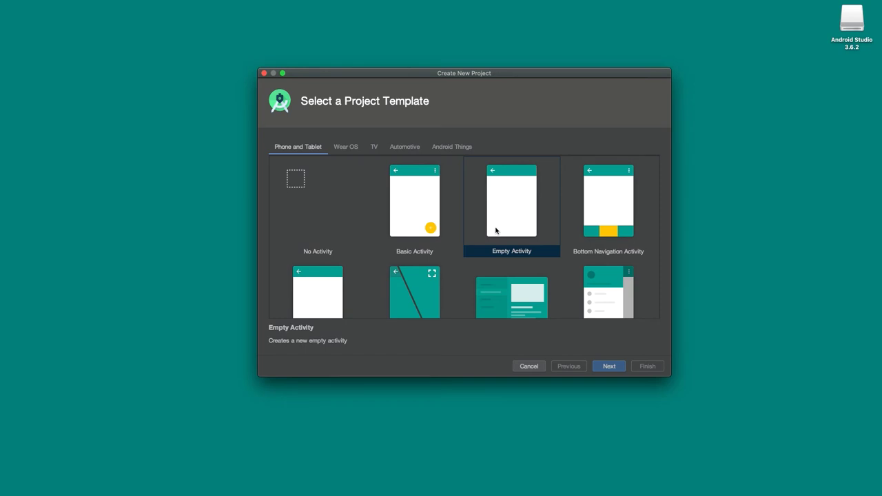
scroll(495, 230, "down", 10)
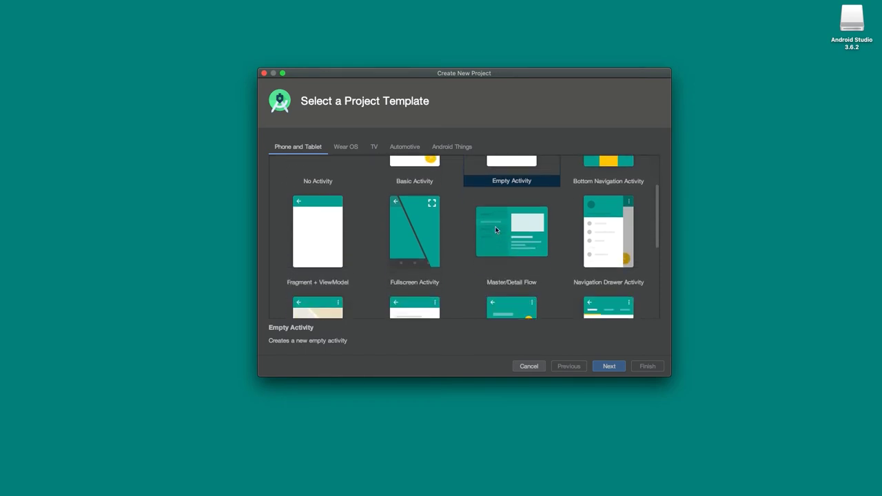
scroll(495, 230, "down", 3)
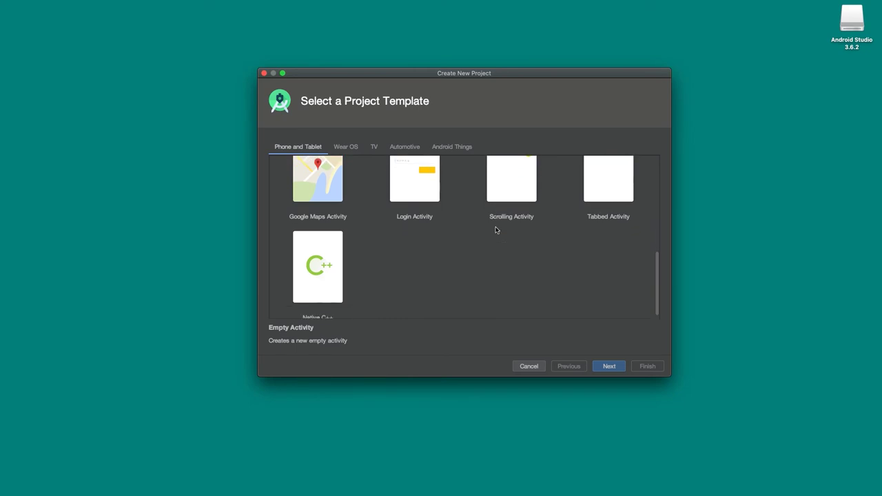
scroll(495, 230, "up", 12)
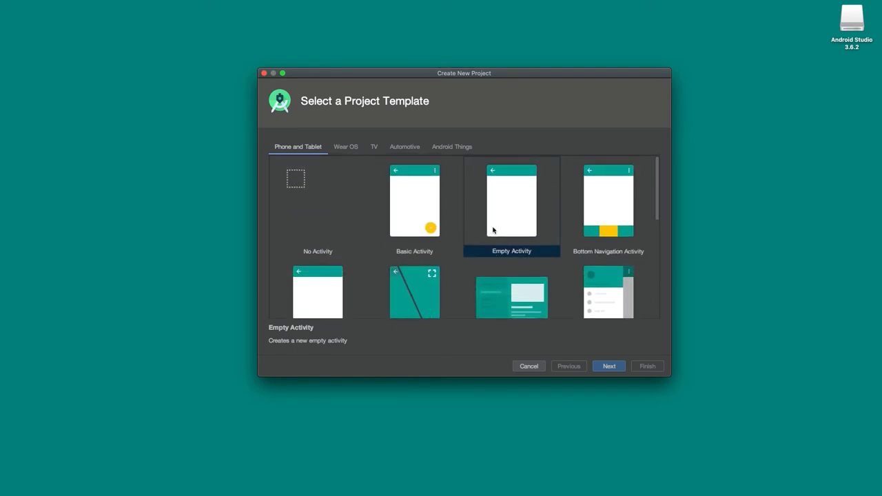
Step: Compare Wear OS, TV, Automotive and Android Things templates, then proceed with Phone and Tablet Empty Activity
left_click(348, 152)
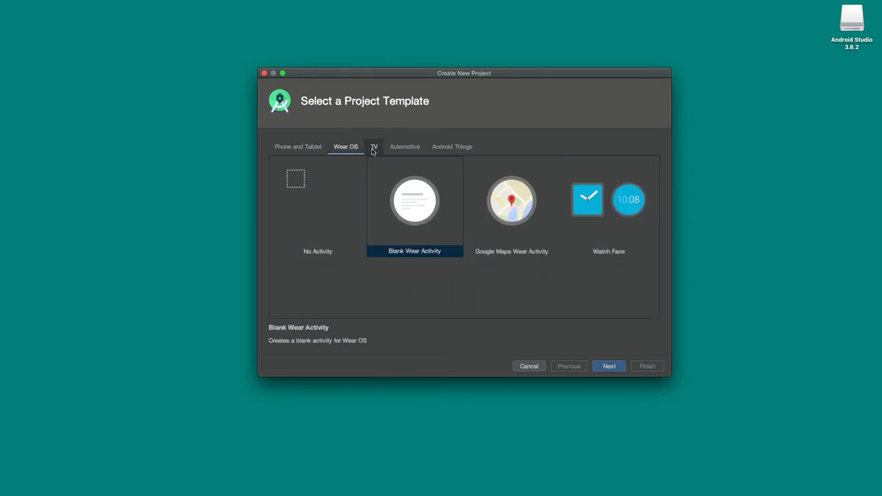
left_click(373, 149)
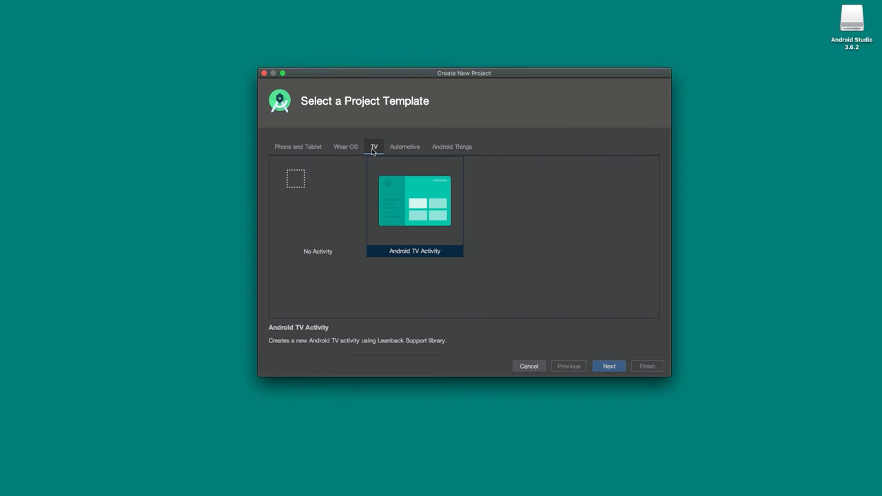
left_click(404, 148)
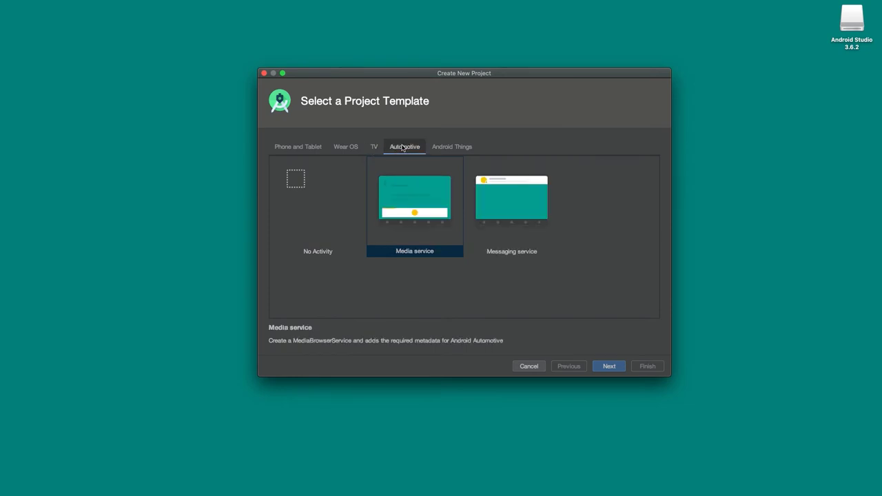
left_click(453, 148)
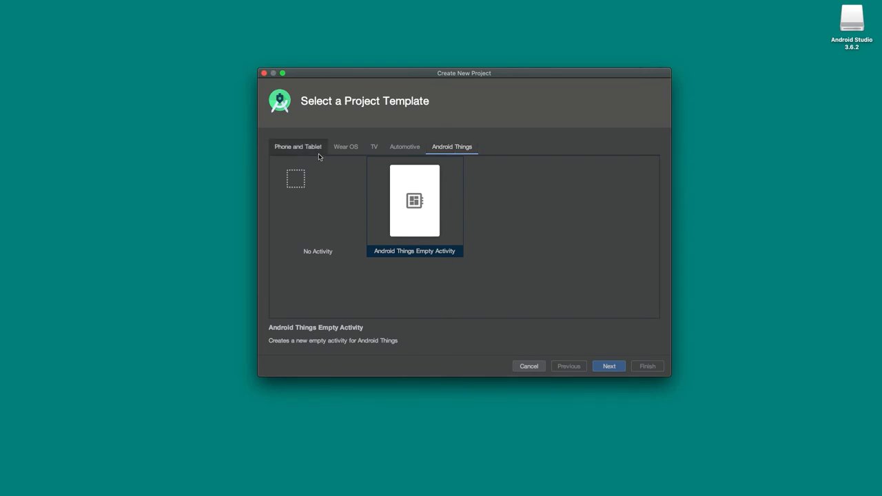
left_click(298, 148)
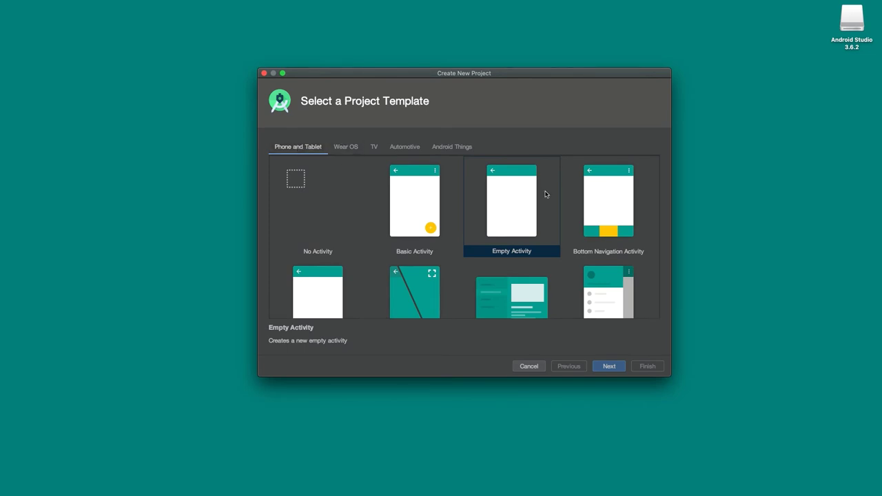
left_click(515, 197)
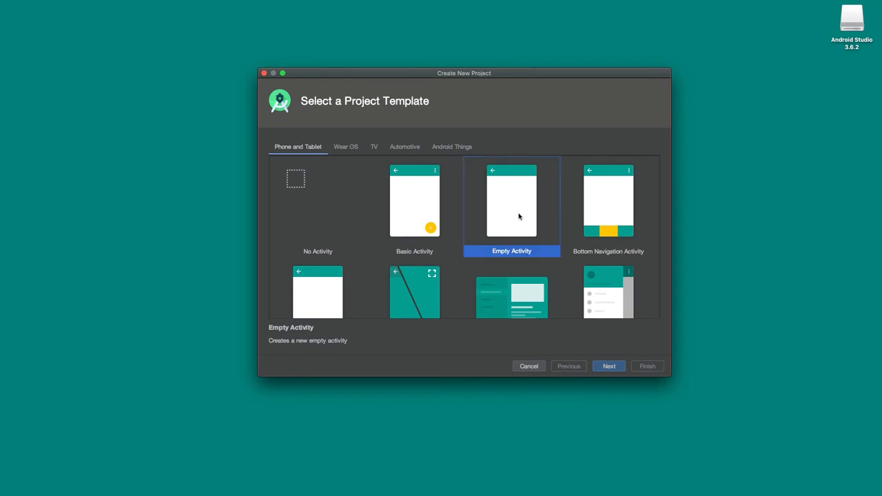
left_click(601, 367)
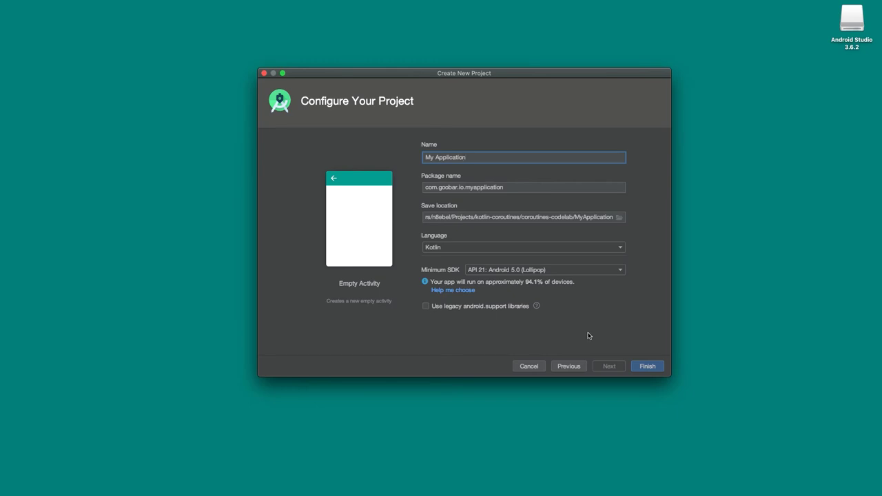
Step: Name the project 'AD 340' with package com.goobar.io.ad340, then check the save location
triple_click(465, 157)
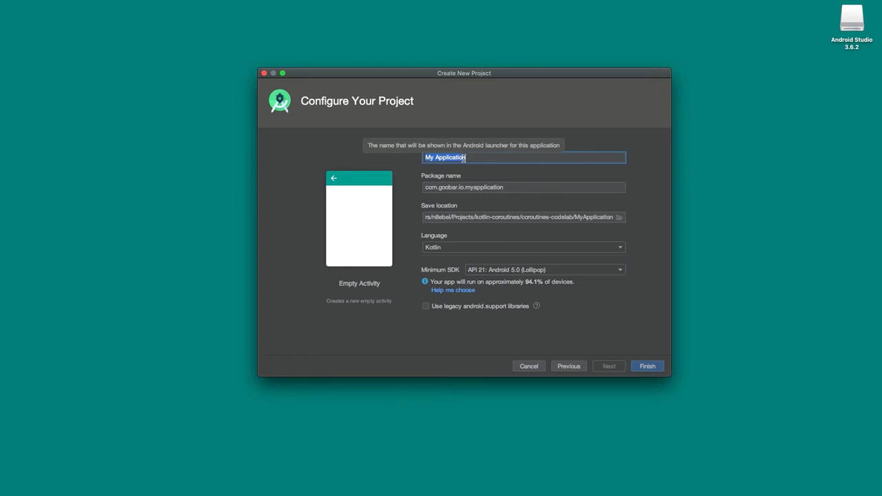
type("AD ")
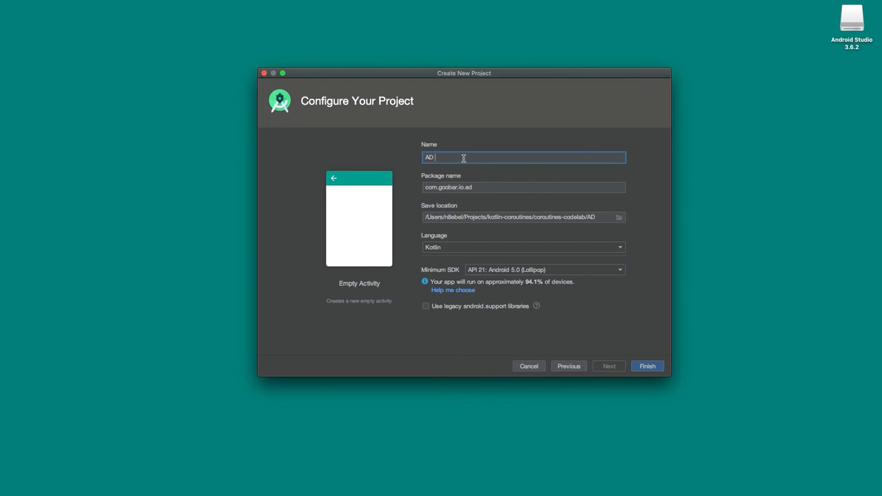
type("340")
left_click_drag(463, 189, 417, 191)
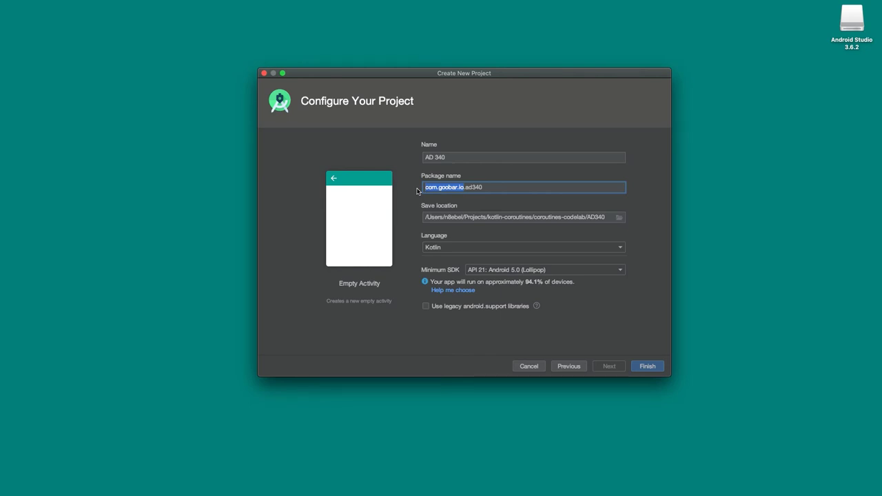
type("com.yourname")
key("BackSpace")
key("BackSpace")
key("BackSpace")
key("BackSpace")
key("BackSpace")
key("BackSpace")
key("BackSpace")
key("BackSpace")
type("something")
key("BackSpace")
key("BackSpace")
key("BackSpace")
key("BackSpace")
key("BackSpace")
key("BackSpace")
key("BackSpace")
key("BackSpace")
key("BackSpace")
type("goobar.io")
left_click(610, 218)
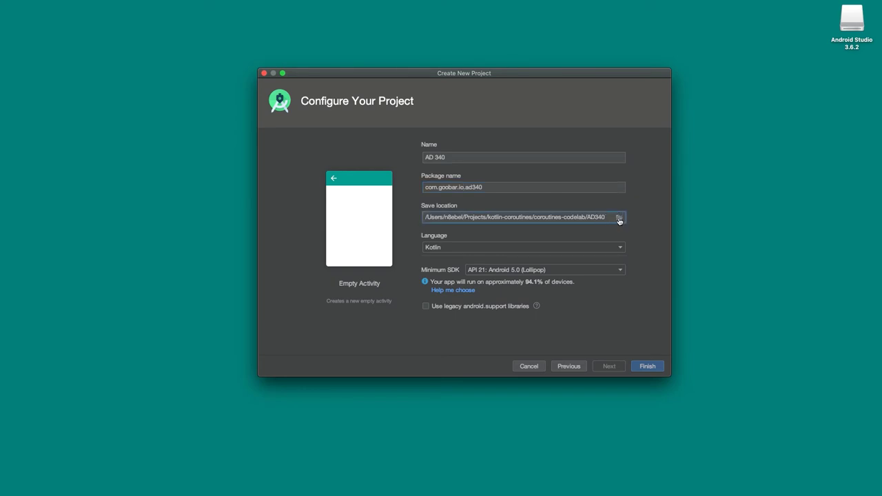
Step: Choose the existing Projects/AD340 folder as the save location without creating a new folder
left_click(618, 218)
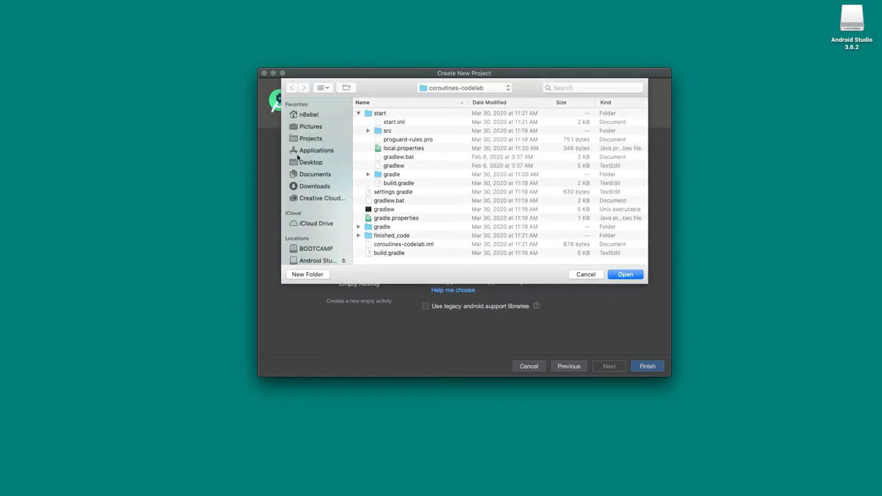
left_click(308, 141)
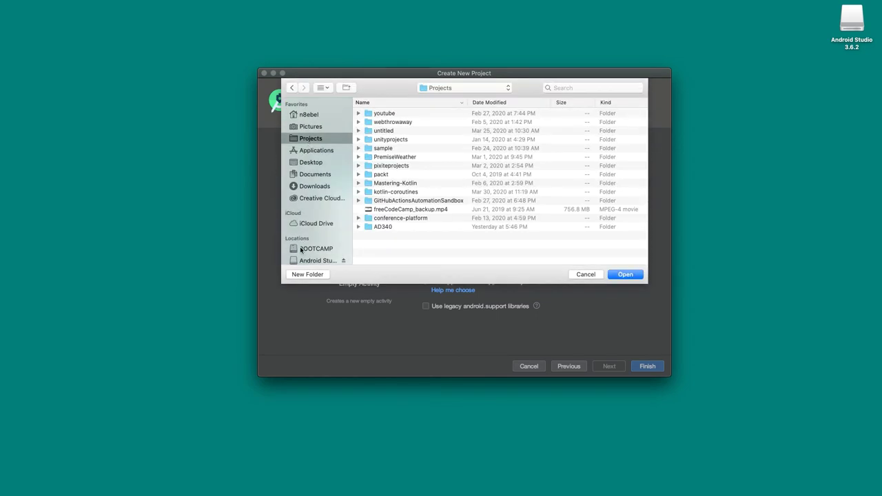
left_click(296, 275)
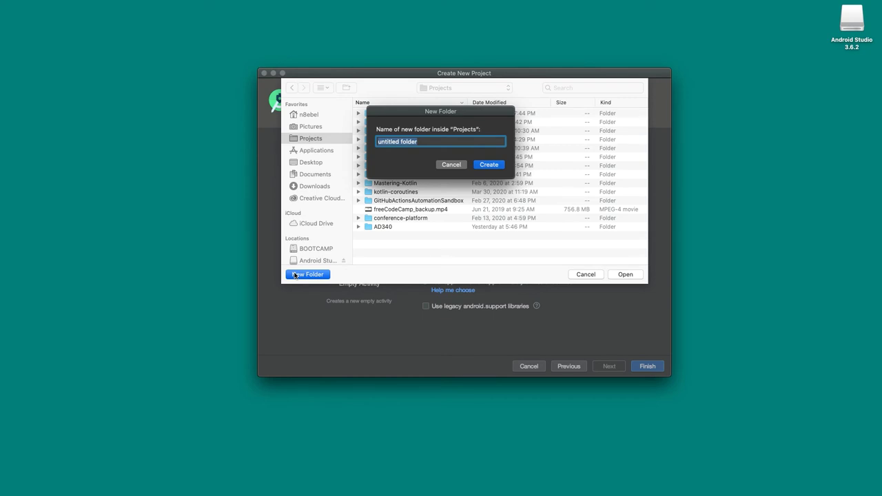
left_click(453, 165)
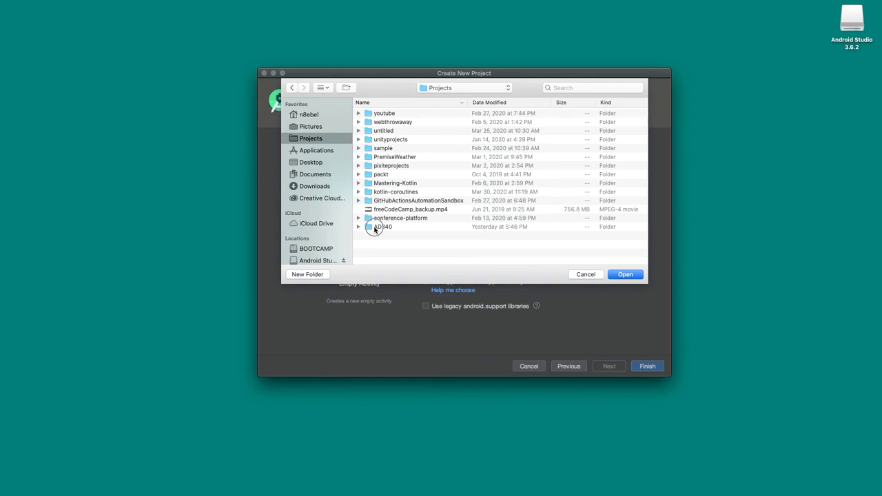
double_click(375, 228)
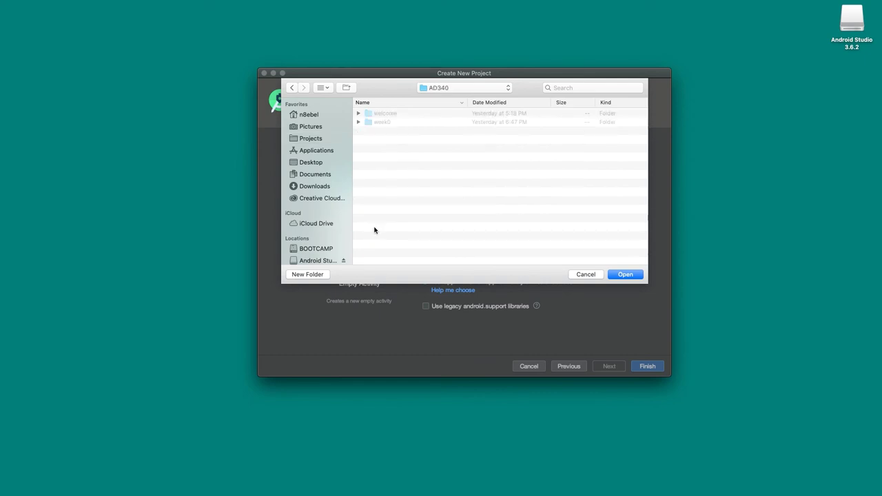
left_click(318, 275)
type("ap")
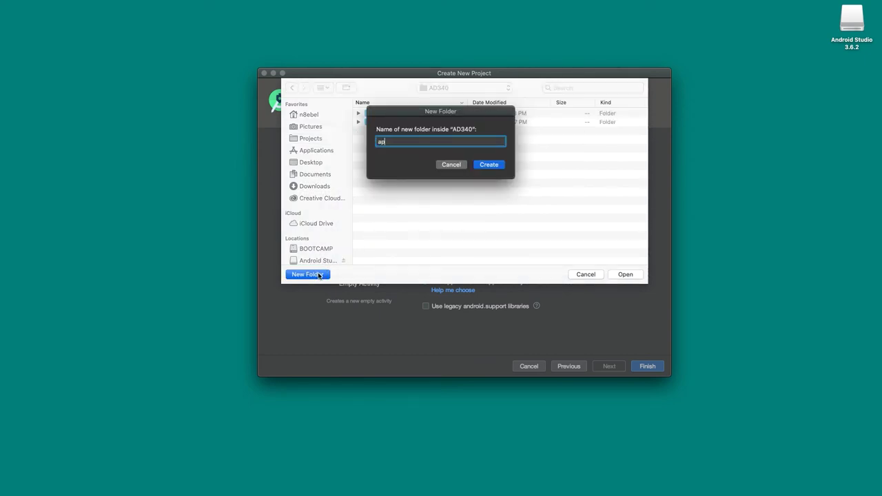
key("BackSpace")
key("BackSpace")
left_click(441, 169)
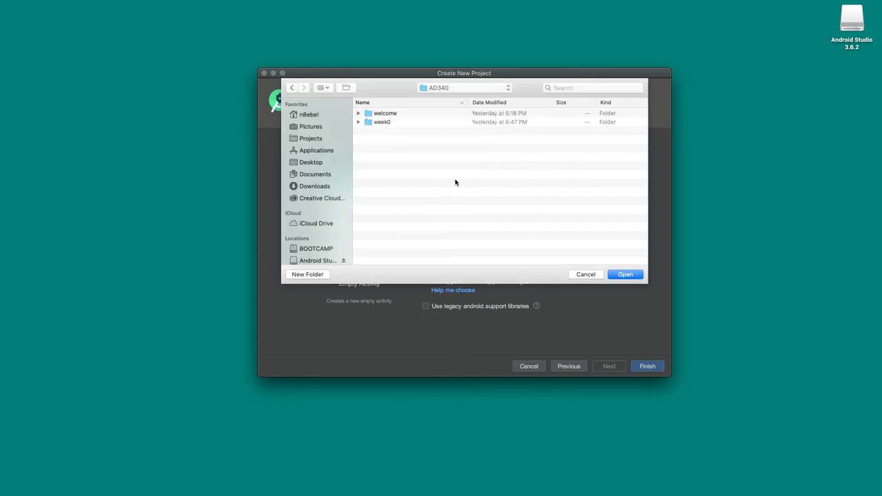
left_click(625, 274)
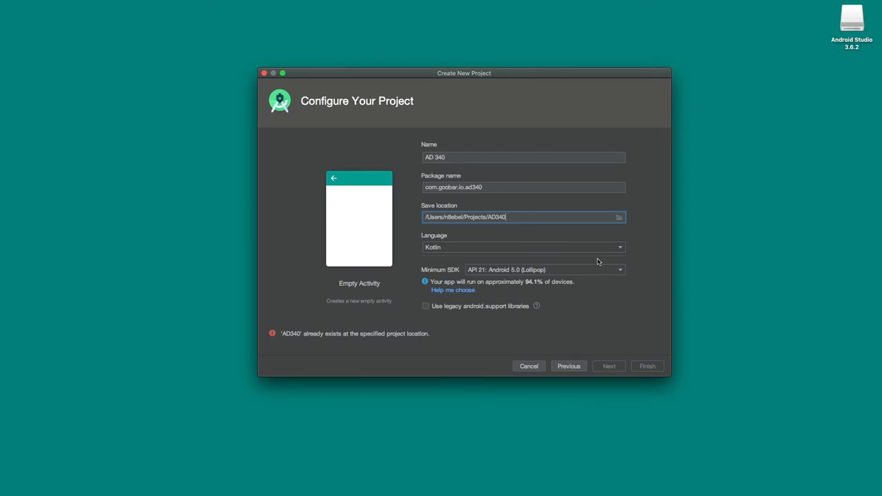
Step: Append /app to the save location, keep Kotlin, set minimum SDK to API 23, and create the project
type("/app")
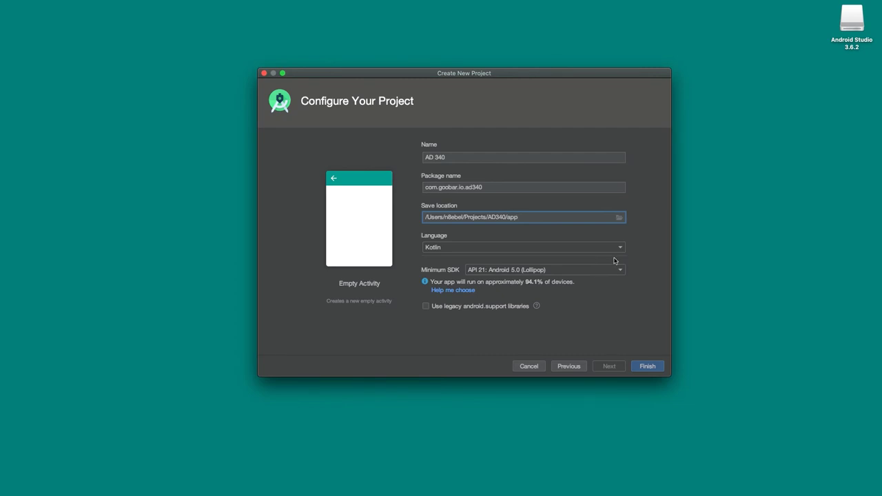
left_click(621, 250)
left_click(621, 250)
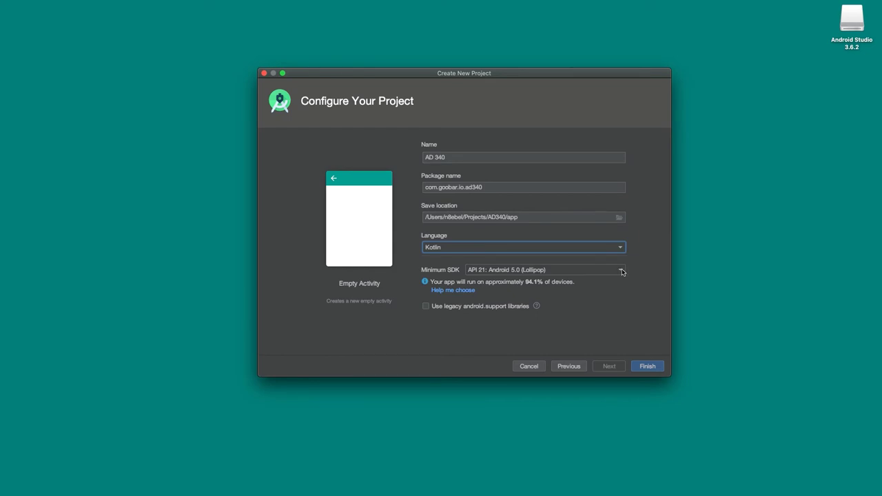
left_click(622, 271)
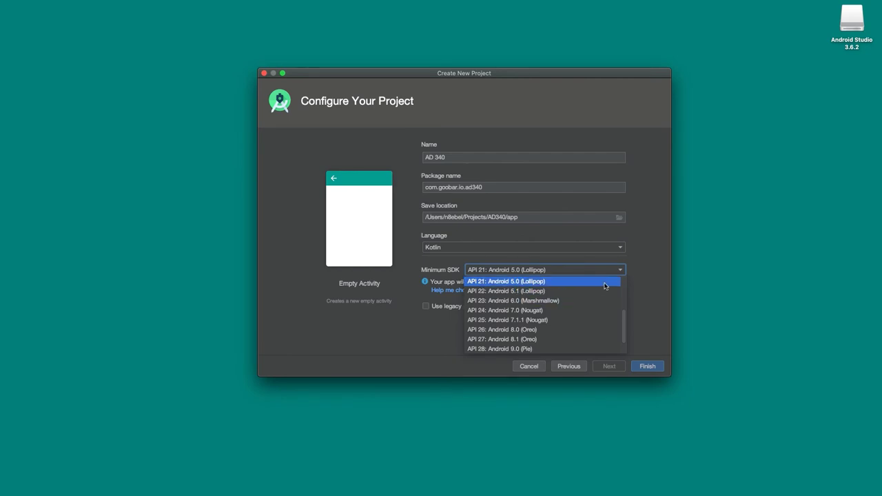
left_click(600, 298)
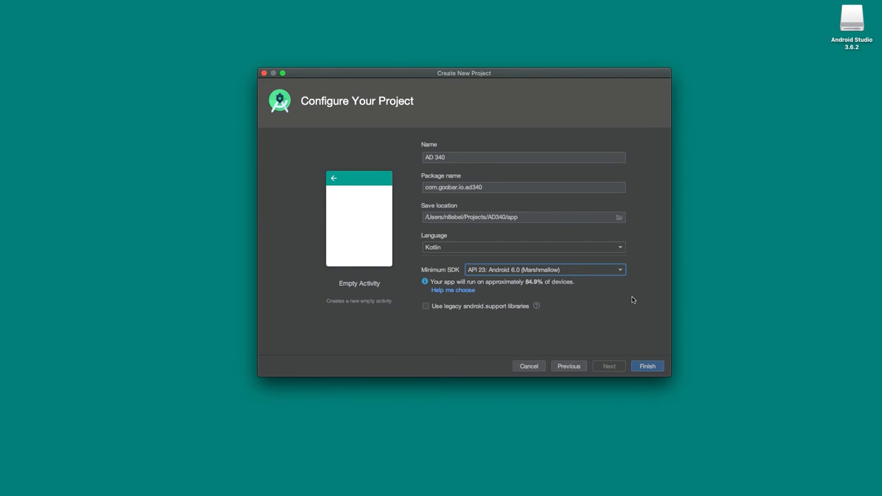
left_click(646, 366)
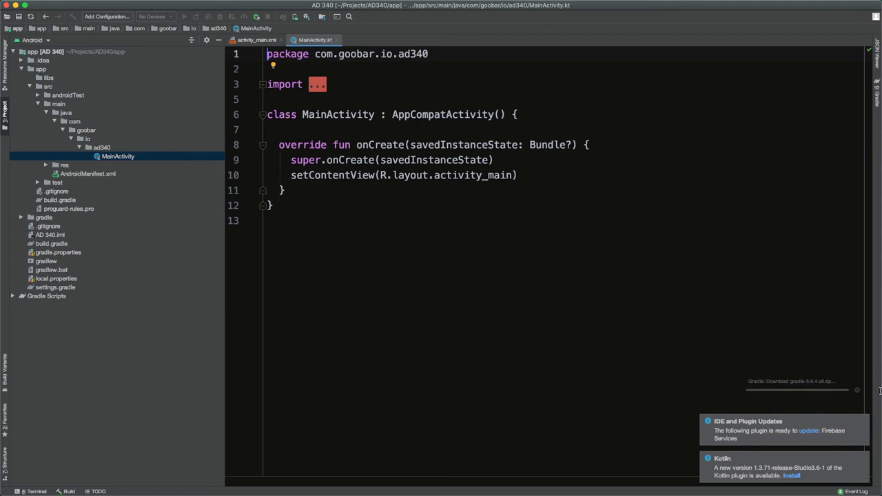
Step: Dismiss the IDE and Kotlin update notifications and open the AVD Manager
left_click(864, 422)
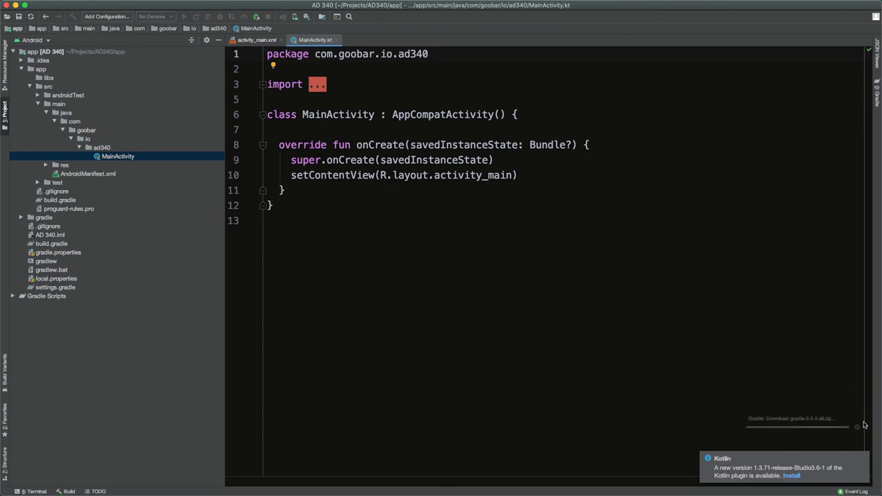
left_click(864, 458)
left_click(589, 175)
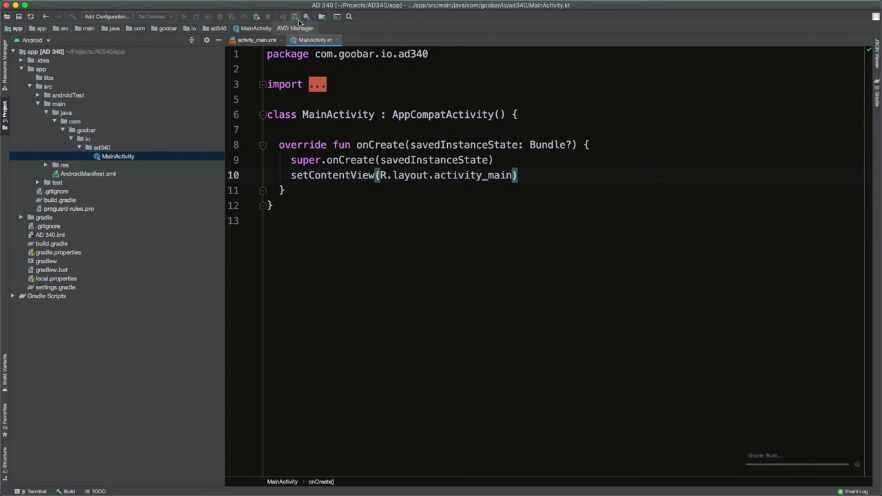
left_click(299, 20)
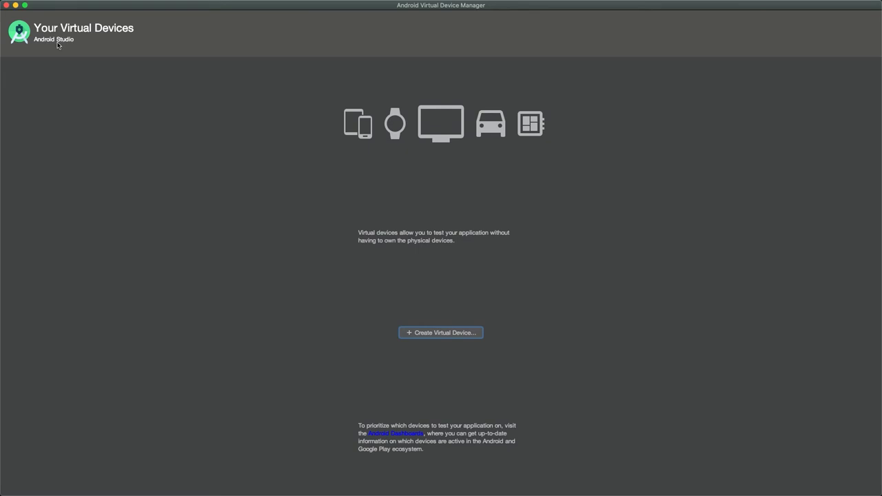
Step: Reopen the AVD Manager from the Tools menu and begin creating a new virtual device
left_click(6, 5)
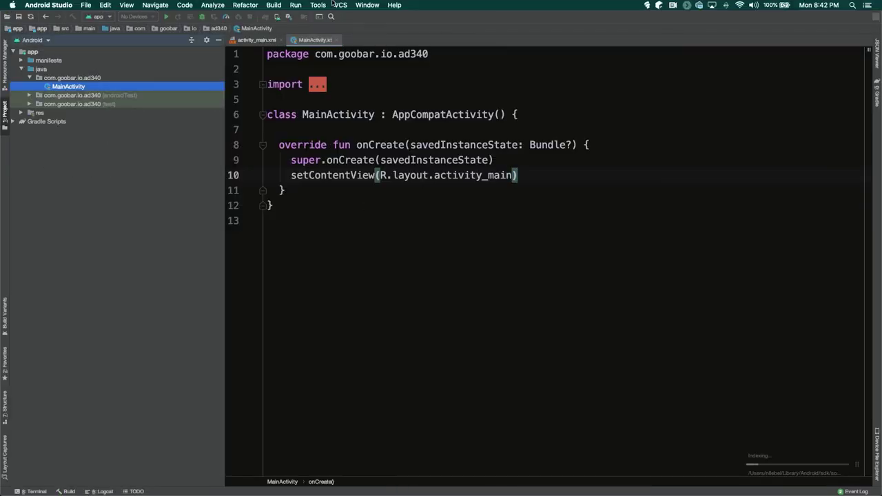
left_click(319, 5)
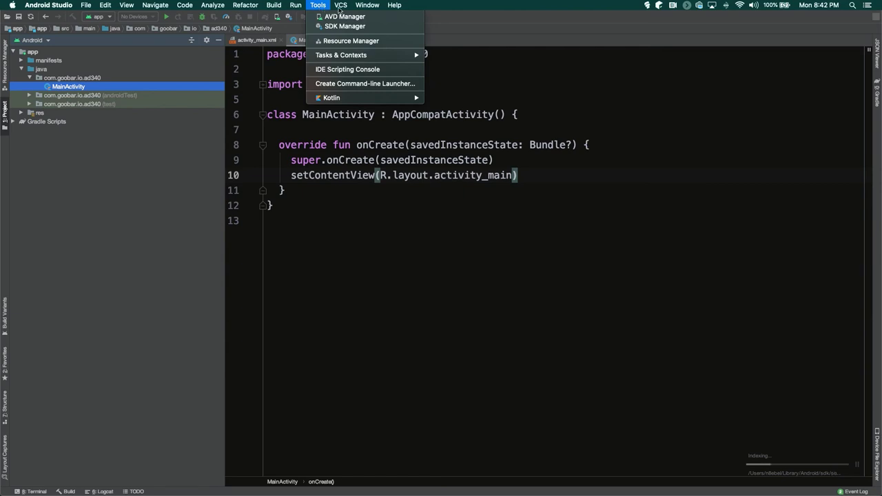
left_click(381, 20)
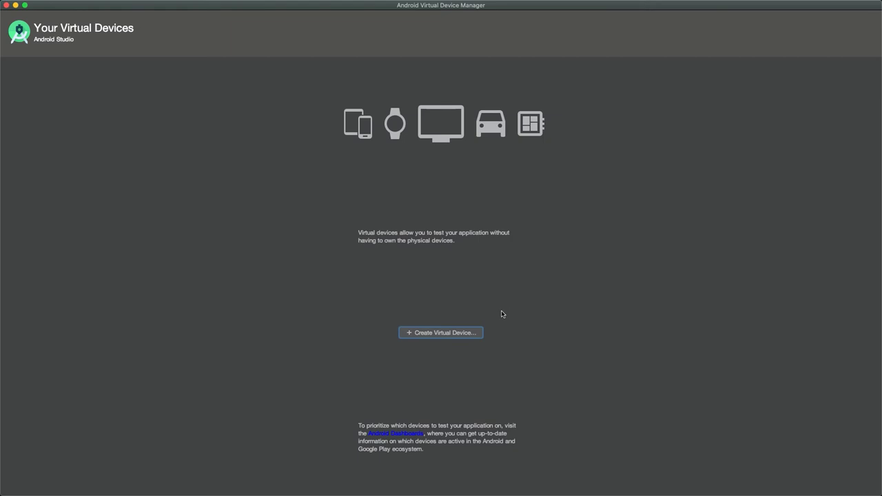
left_click(473, 336)
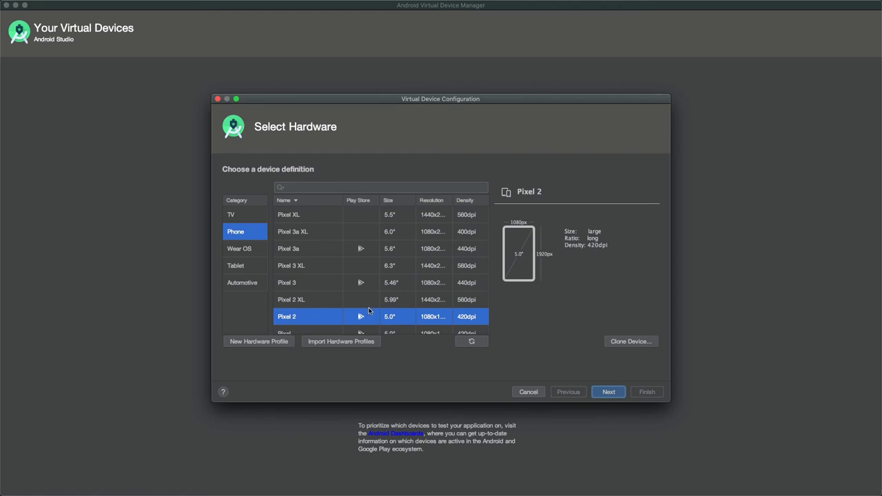
Step: Pick Pixel 3 XL as the device hardware and advance to system images
left_click(311, 269)
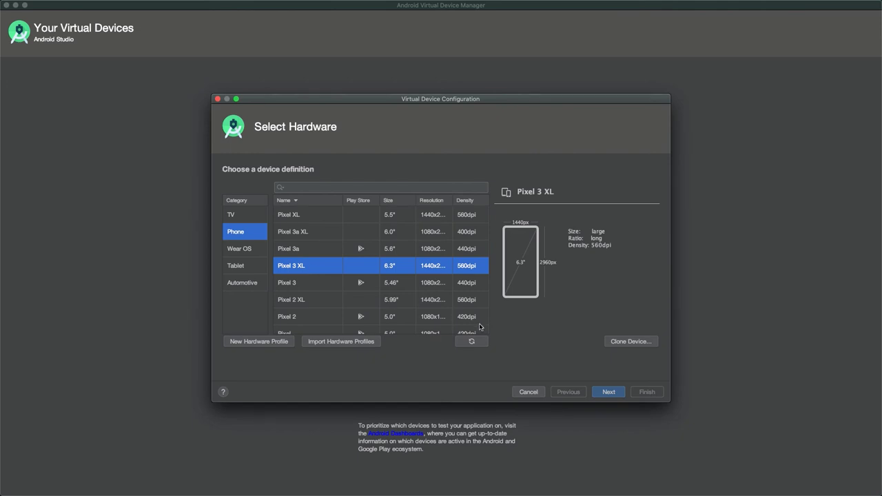
left_click(609, 392)
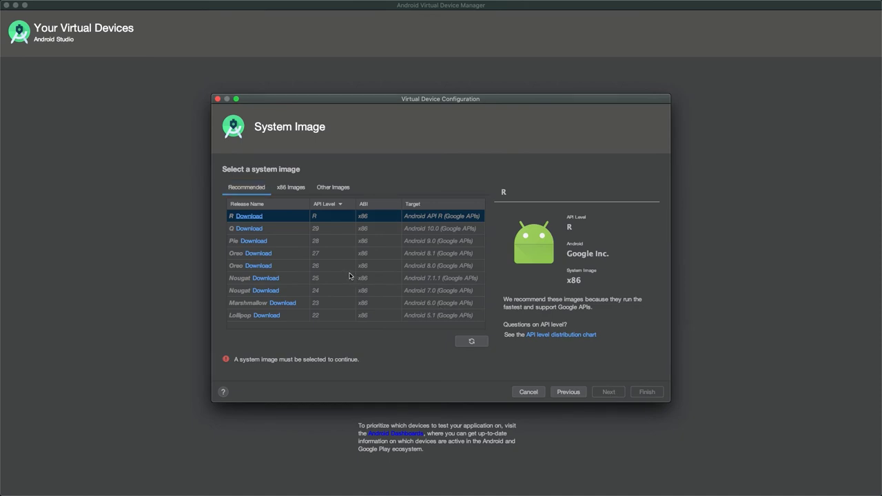
Step: Compare the Q API 29 and Pie API 28 images in the x86 Images list
left_click(294, 183)
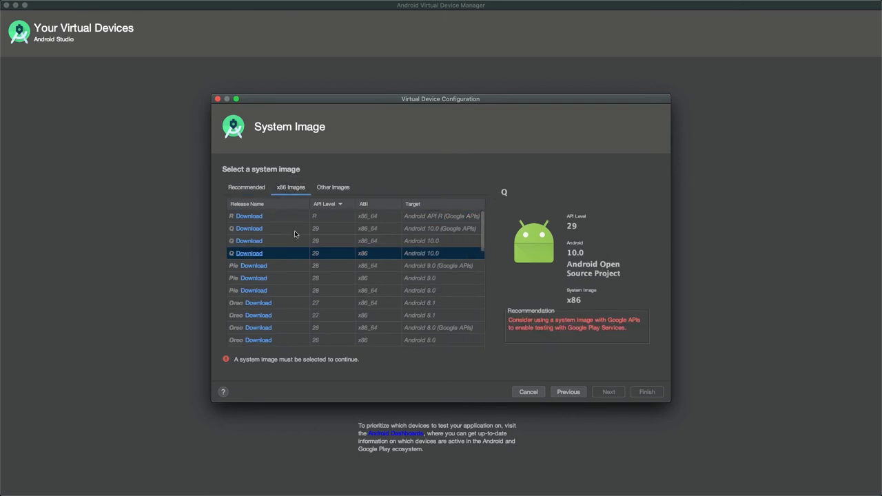
scroll(295, 234, "down", 3)
scroll(296, 233, "down", 3)
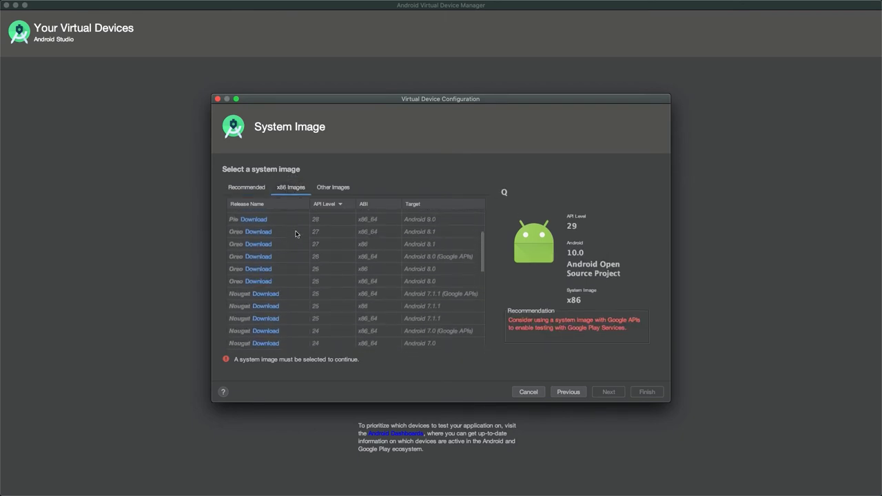
scroll(296, 233, "up", 5)
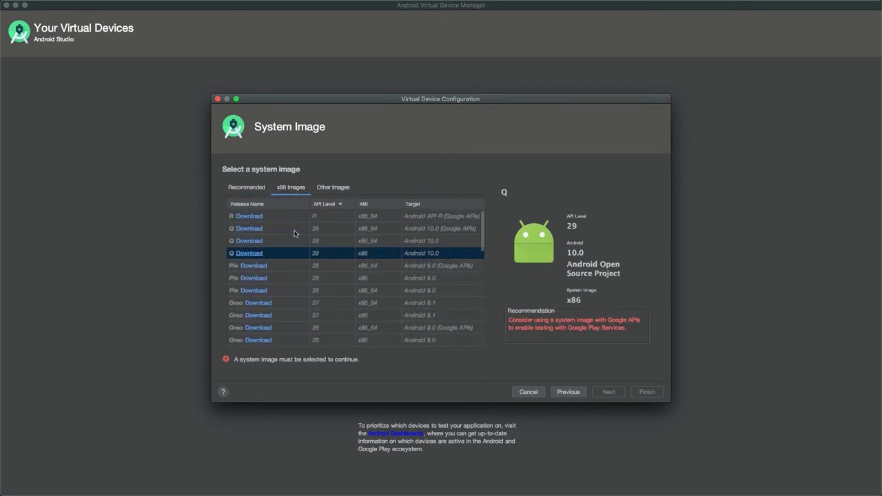
left_click(423, 230)
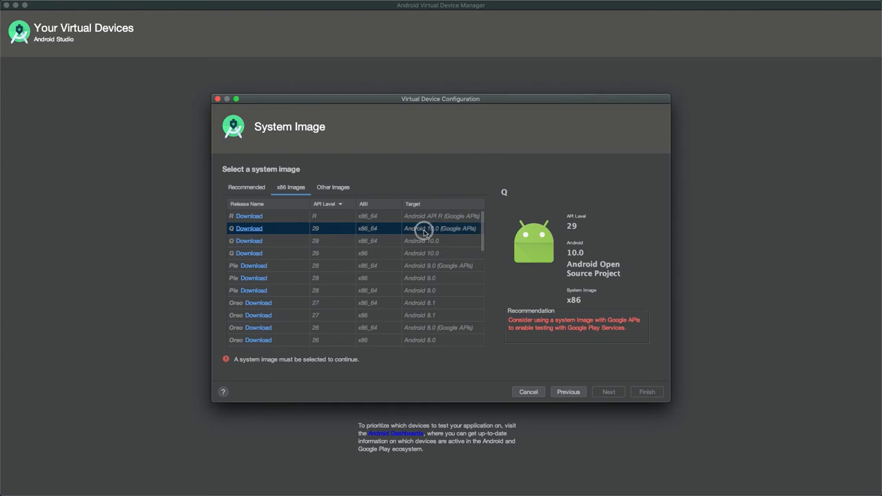
left_click(425, 265)
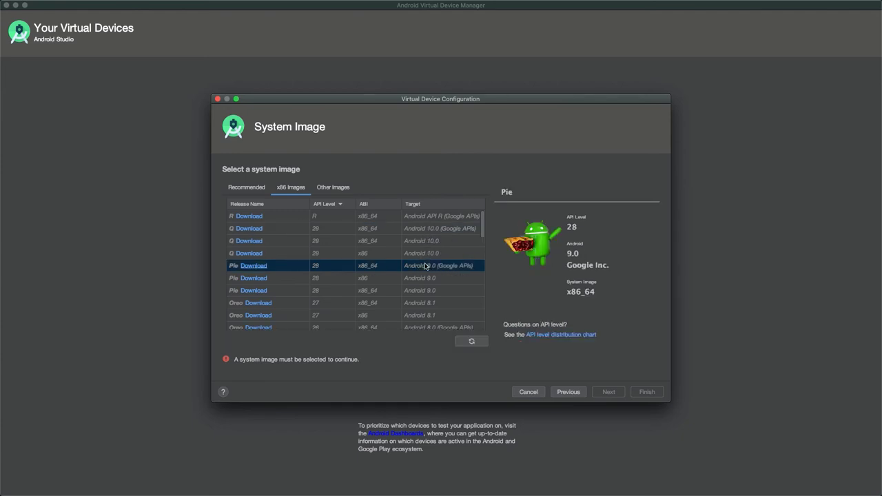
left_click(425, 253)
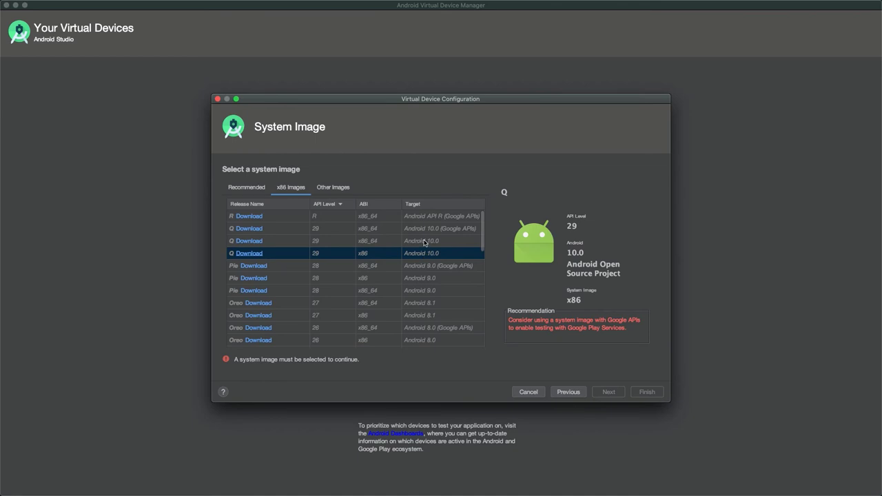
left_click(425, 242)
left_click(425, 255)
Step: Look through the Other Images list, then return to the Recommended images
left_click(334, 188)
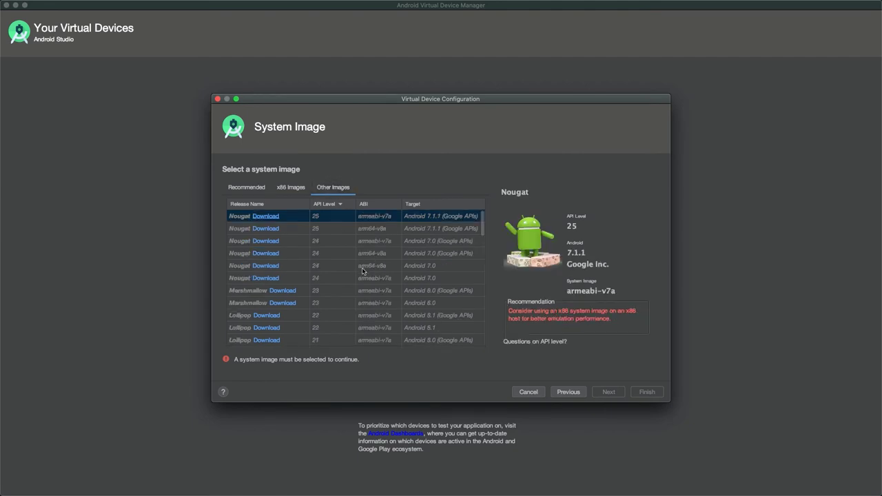
scroll(363, 270, "down", 5)
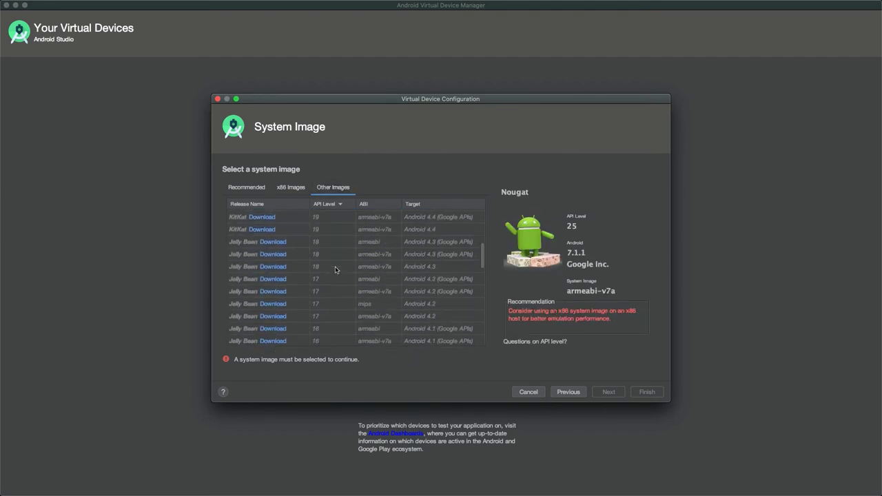
scroll(336, 269, "down", 5)
scroll(338, 270, "up", 10)
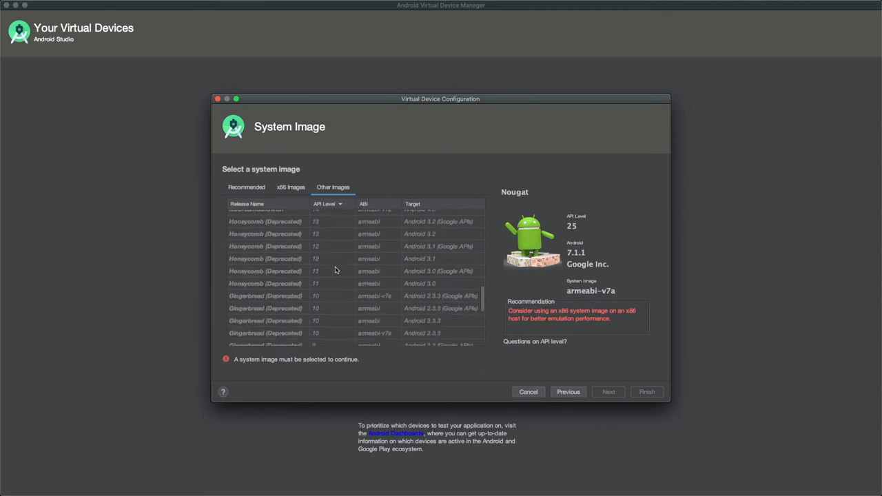
left_click(290, 187)
left_click(246, 186)
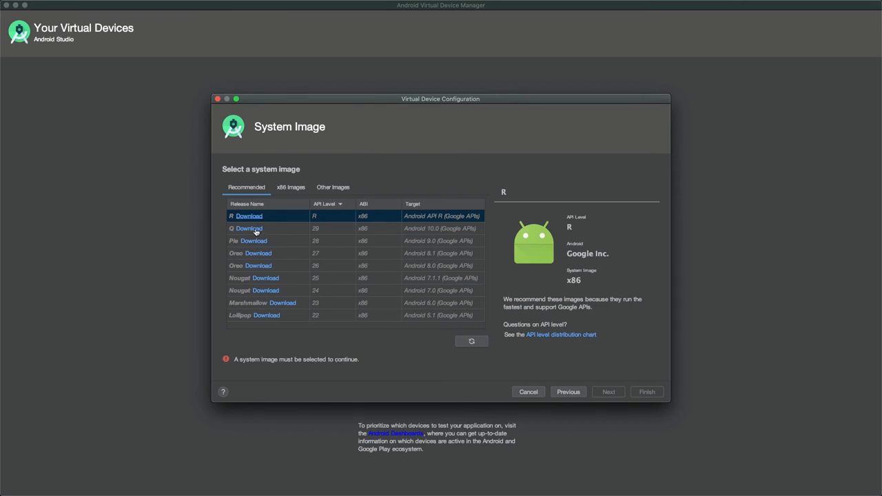
Step: Download the Q API 29 system image and close the finished installer
left_click(250, 228)
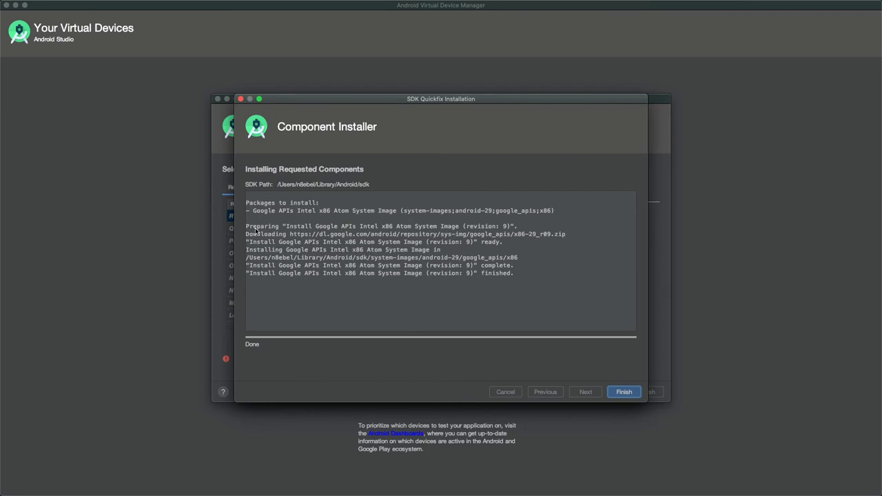
left_click(626, 394)
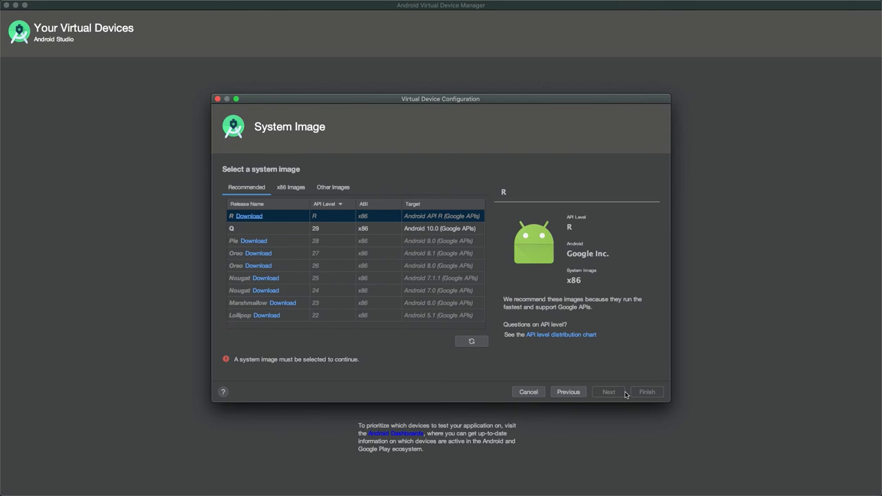
Step: Create the Pixel 3 XL API 29 virtual device on the Q image and close the AVD Manager
left_click(253, 230)
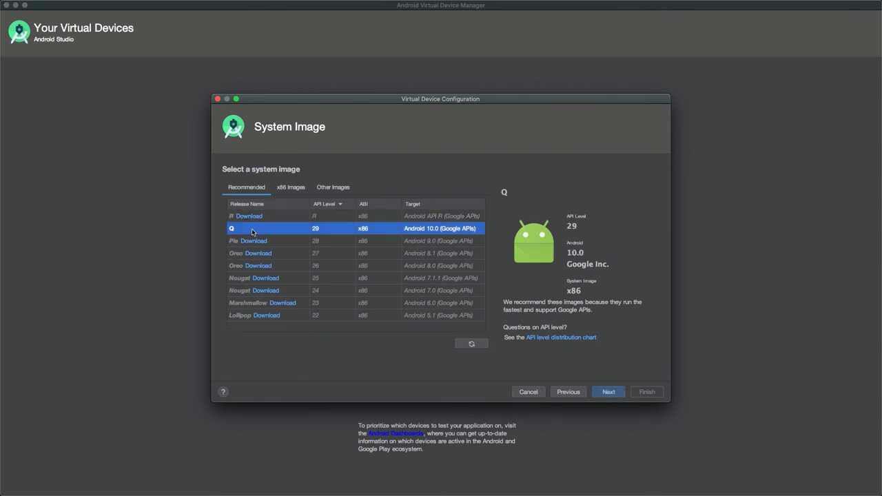
left_click(609, 391)
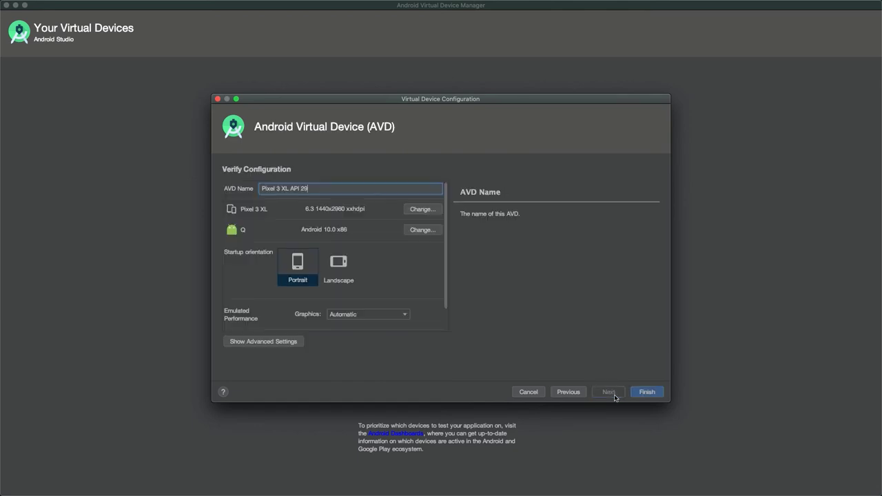
left_click(638, 394)
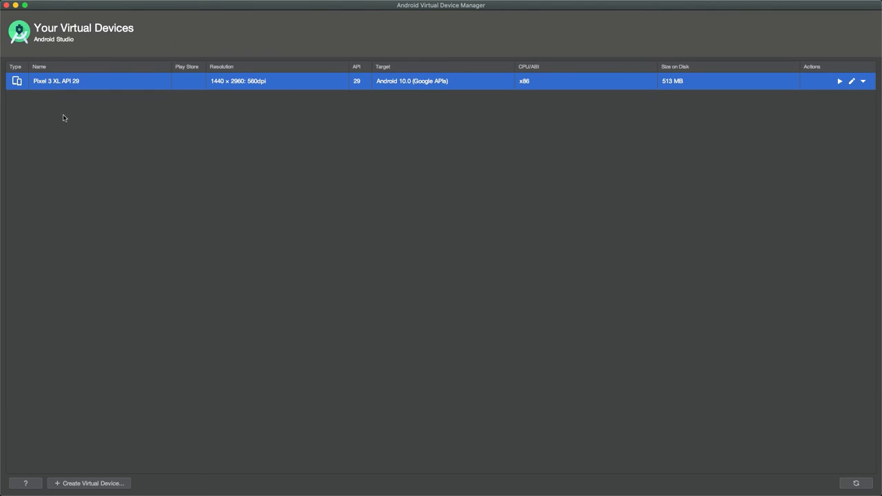
left_click(6, 5)
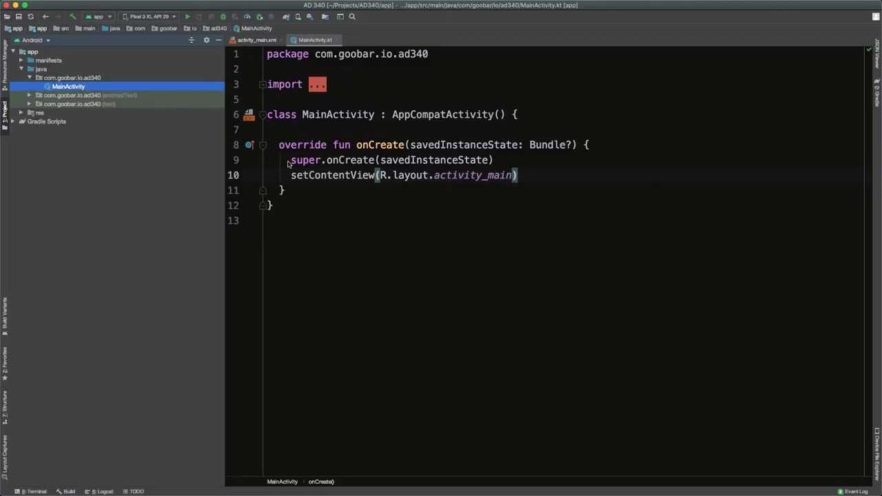
Step: Switch the project tree from the Android view to the Project view
left_click(531, 176)
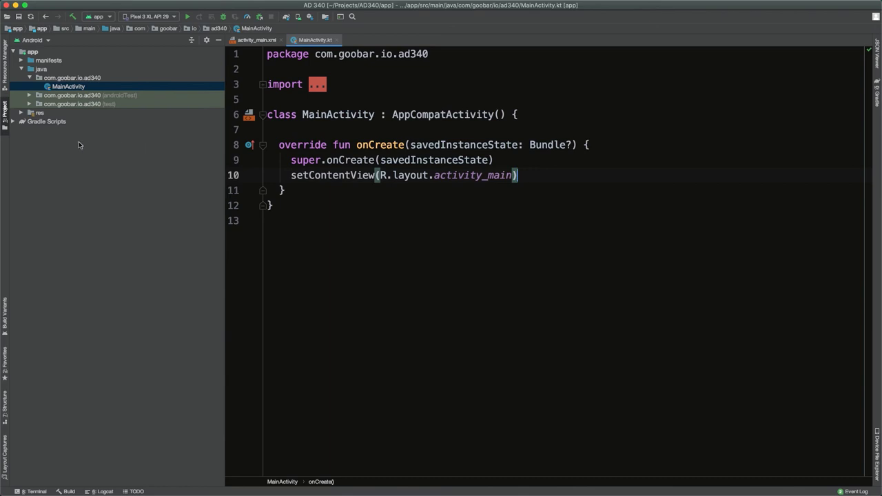
left_click(21, 113)
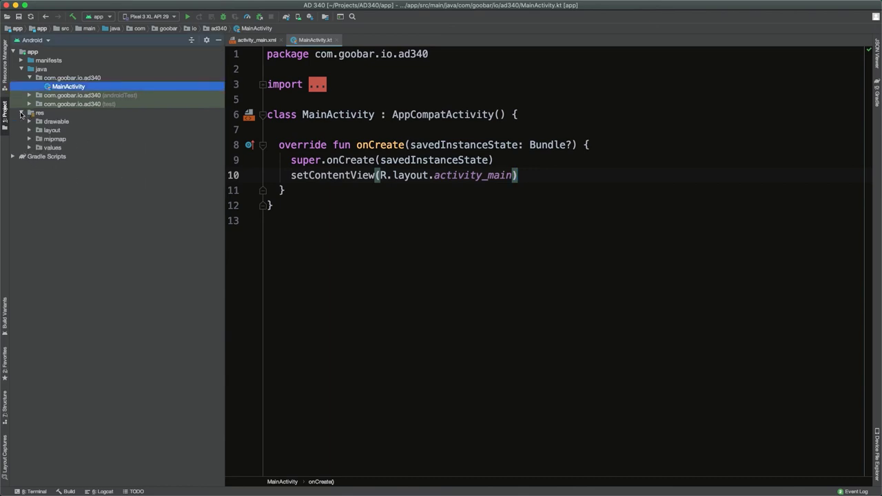
left_click(13, 156)
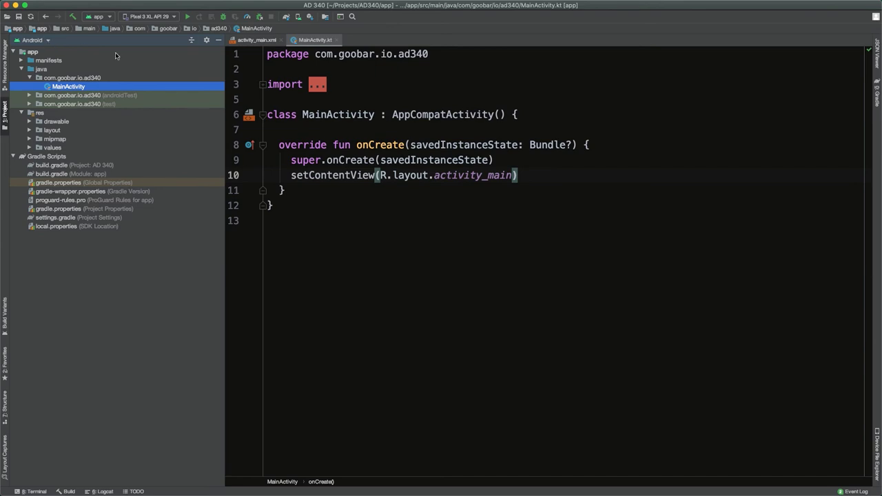
left_click(45, 40)
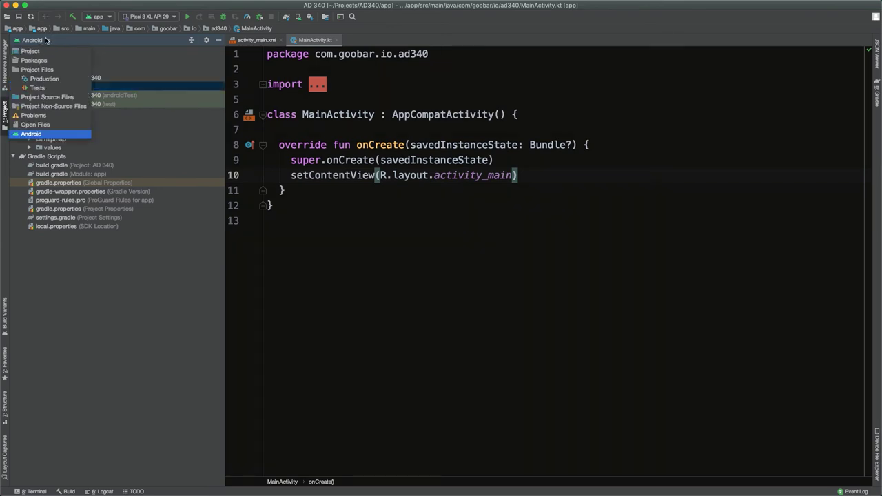
left_click(41, 52)
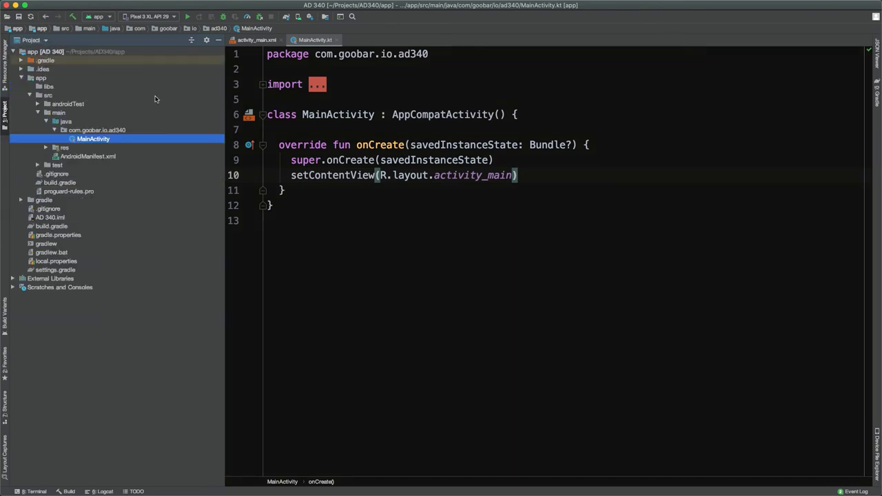
left_click(21, 79)
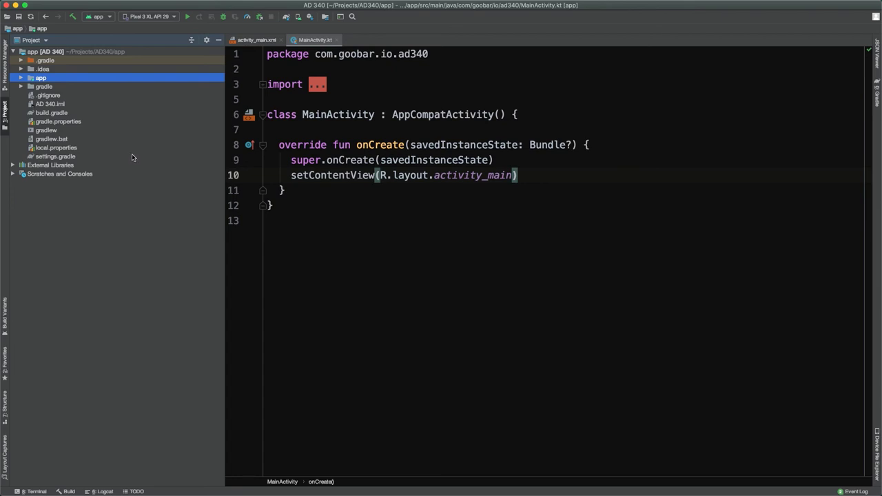
Step: Expand app > src > main > java > com.goobar.io.ad340 and open MainActivity
left_click(21, 78)
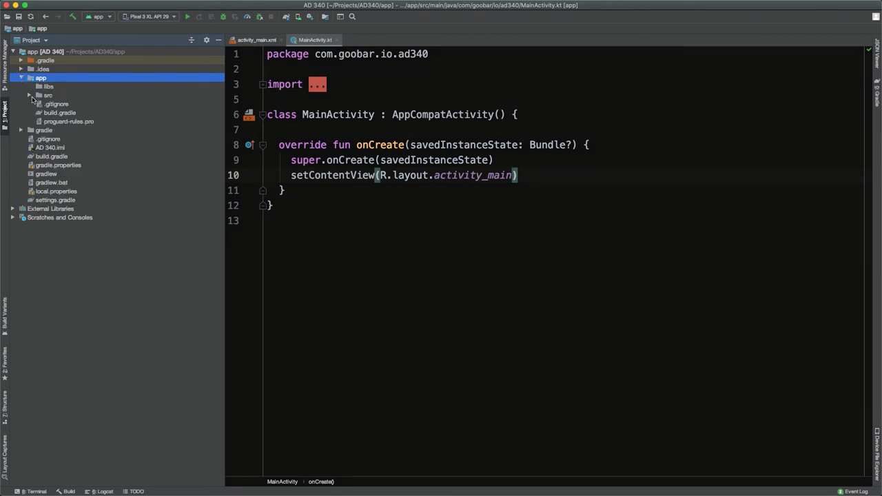
left_click(29, 96)
left_click(37, 113)
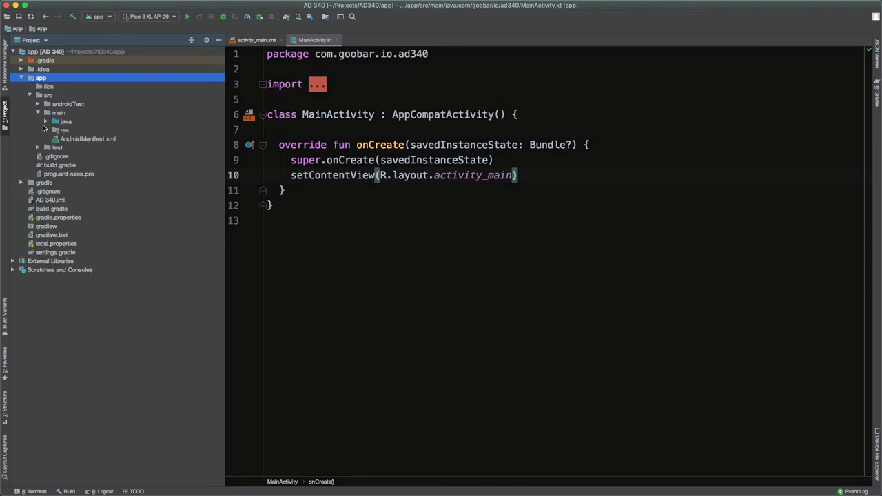
left_click(46, 121)
left_click(54, 131)
double_click(88, 138)
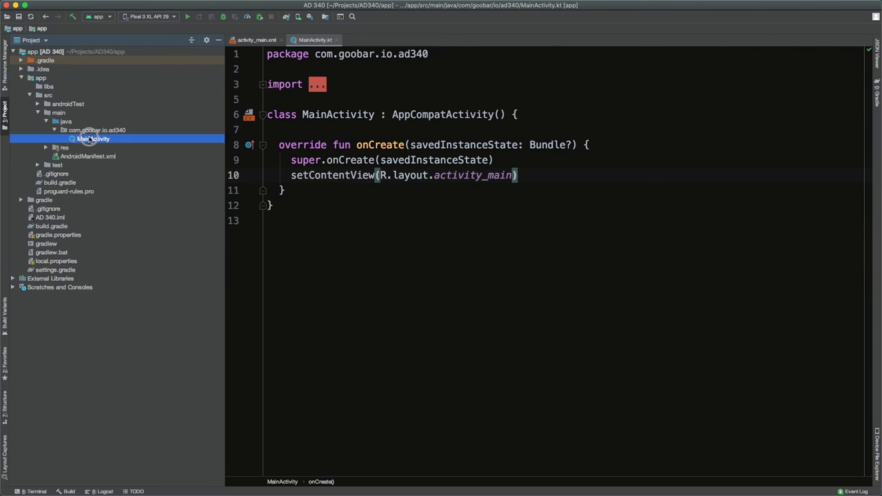
Step: Launch AD 340 on the Pixel 3 XL API 29 emulator, then select MainActivity on line 6
left_click(361, 71)
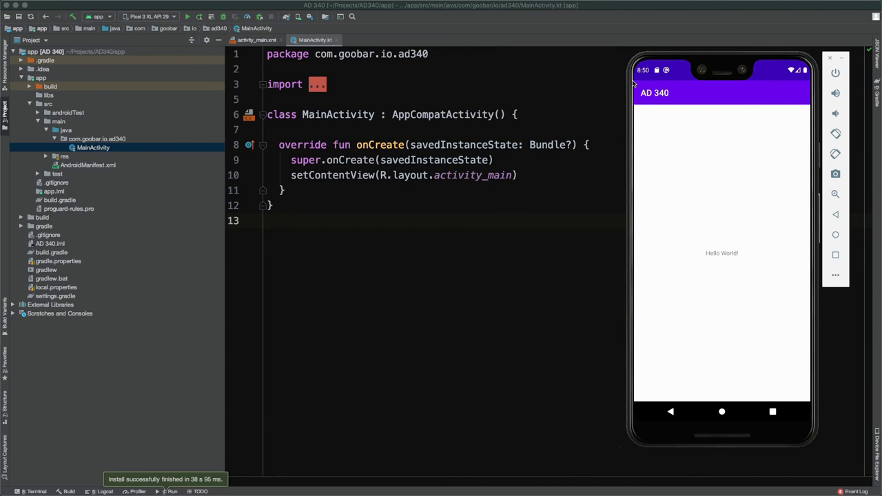
left_click(564, 176)
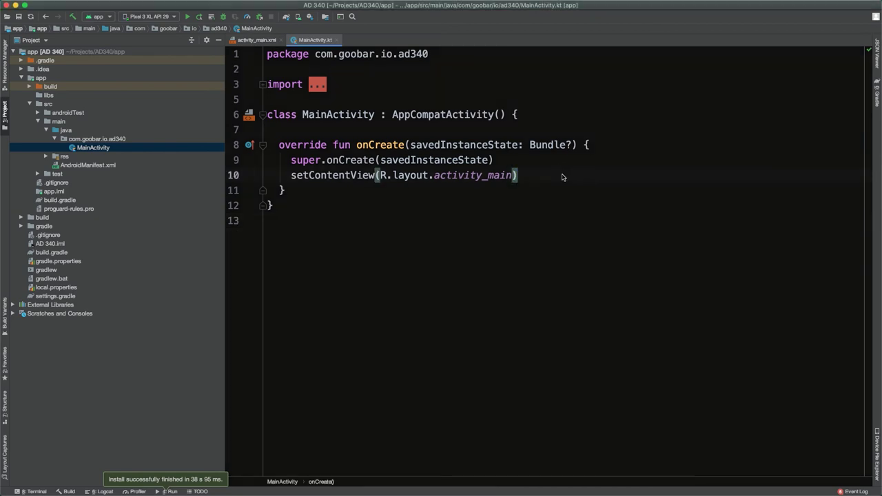
double_click(359, 117)
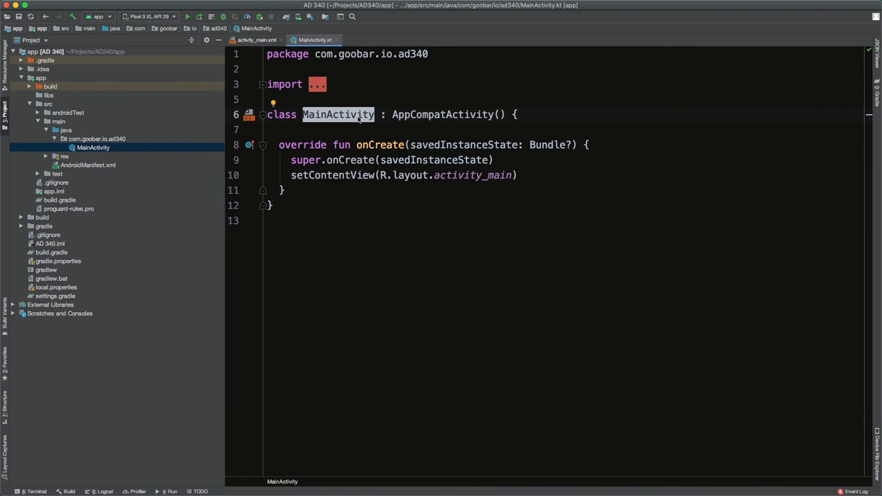
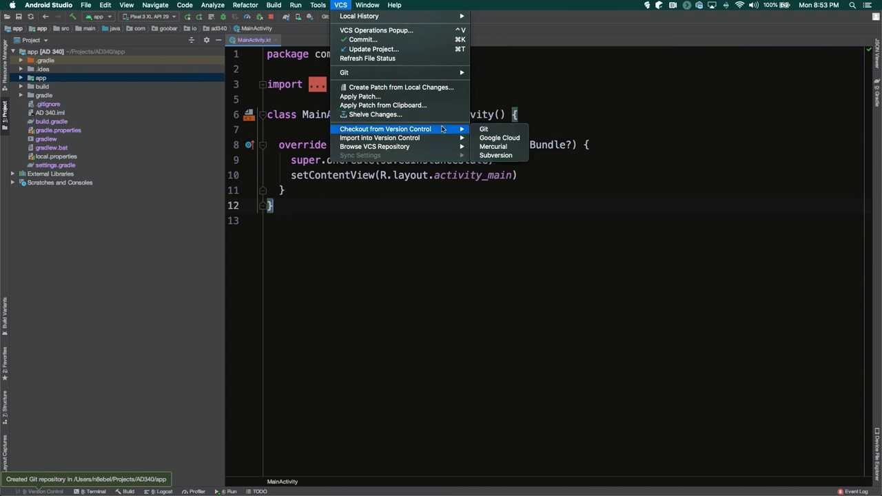
Step: Start sharing the project on GitHub with description 'Project code for AD 340 - 5210'
mouse_move(444, 139)
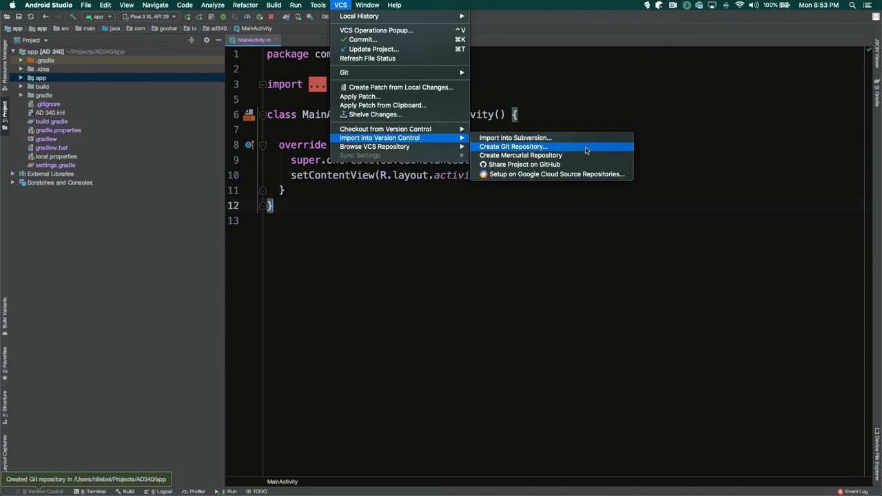
left_click(589, 162)
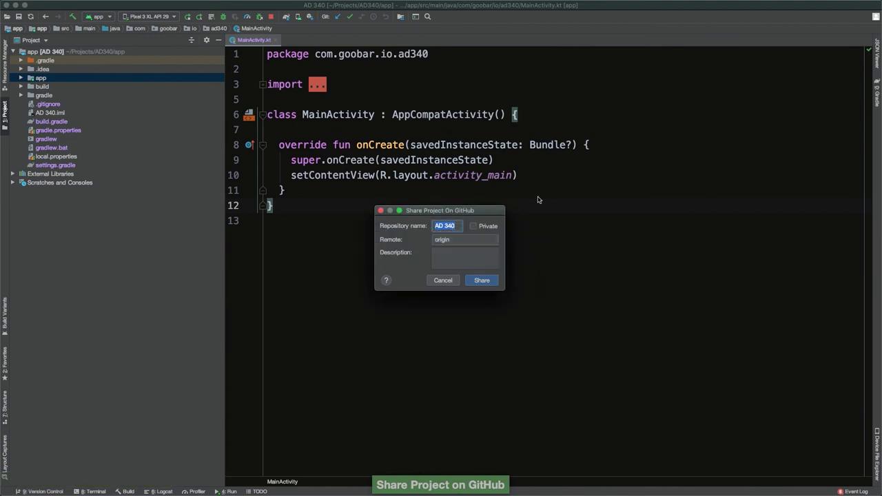
left_click_drag(490, 210, 531, 206)
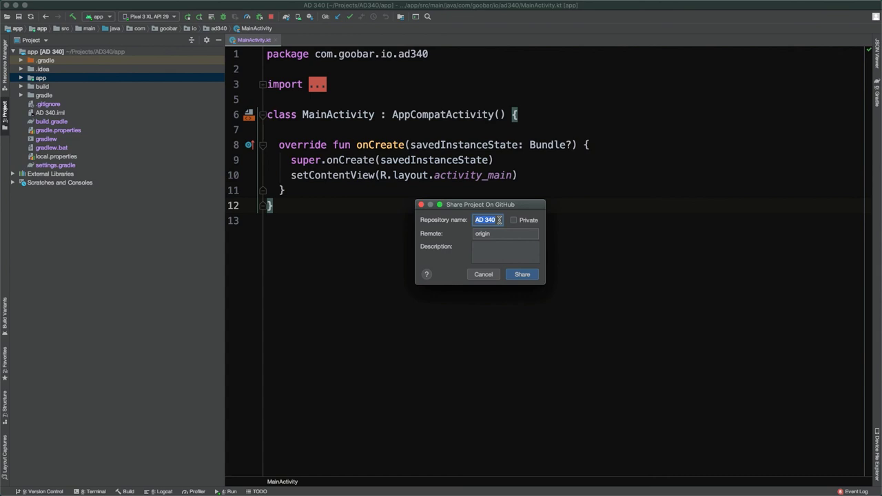
left_click(498, 245)
type("Project code f")
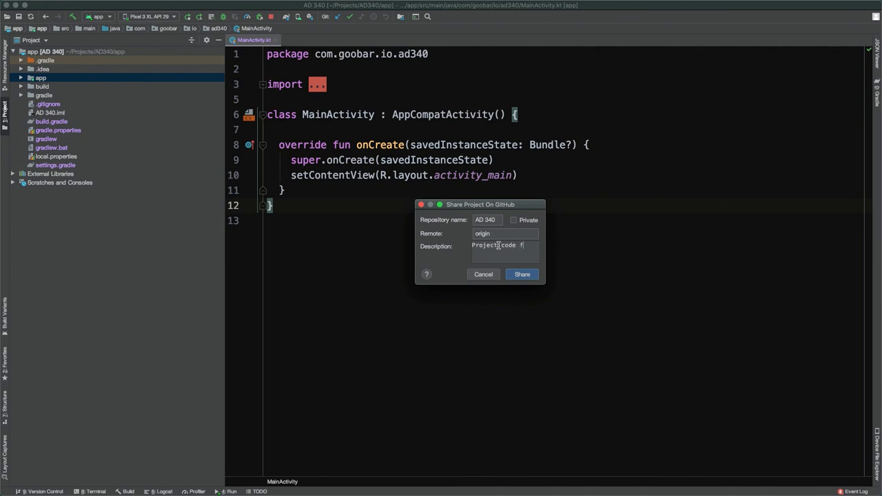
type("or AD 340 - 5210")
Step: Correct the invalid repository name to AD340 by removing the space, and share
left_click(522, 274)
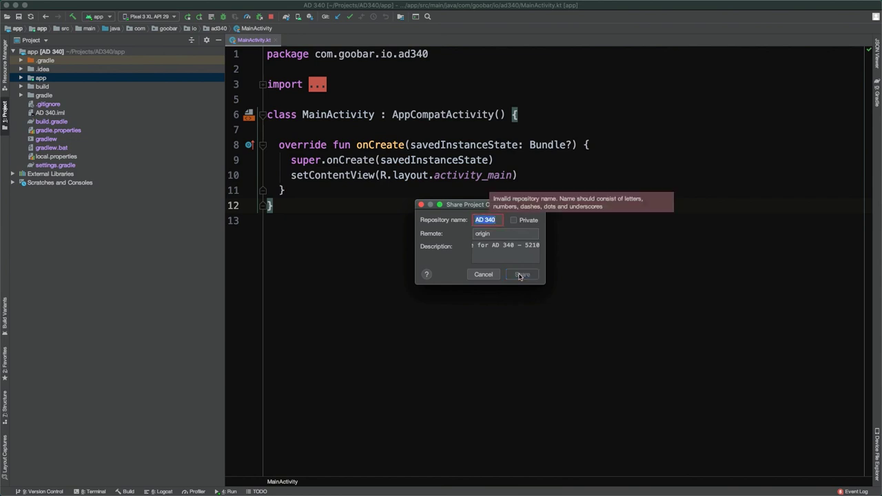
left_click(485, 221)
key("BackSpace")
left_click(522, 275)
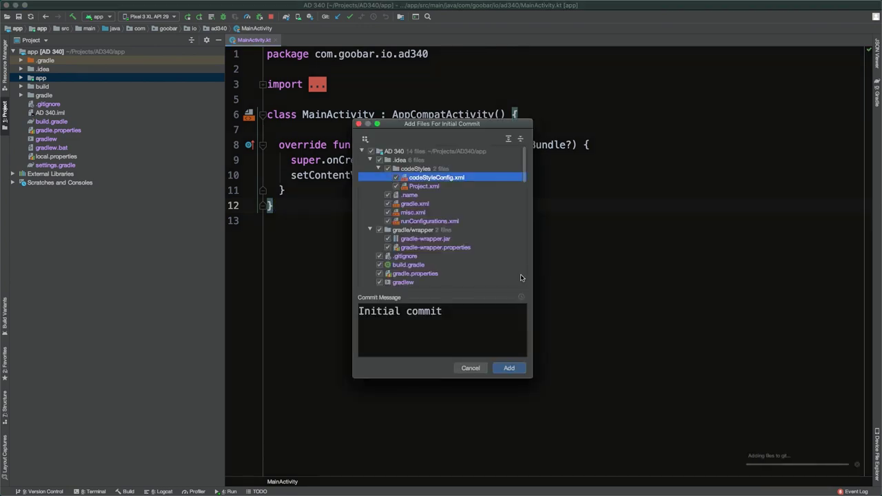
Step: Add all project files to the initial commit, then bring Chrome back to the front
left_click(508, 368)
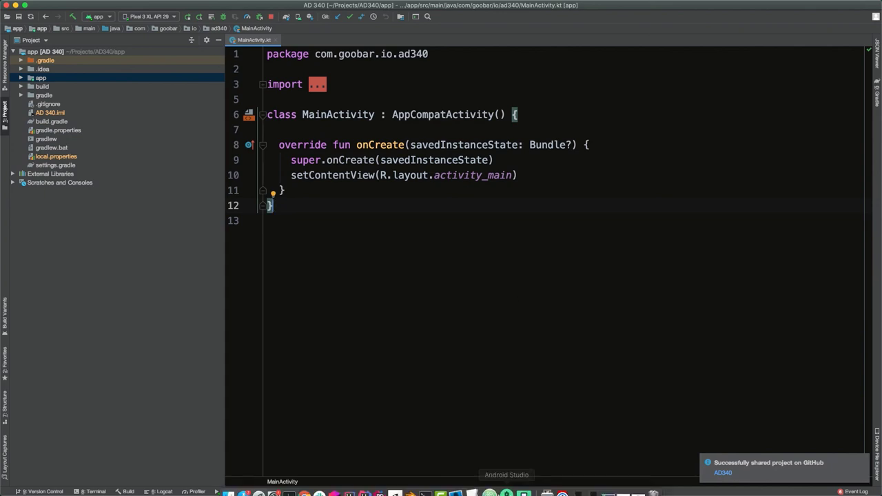
mouse_move(504, 492)
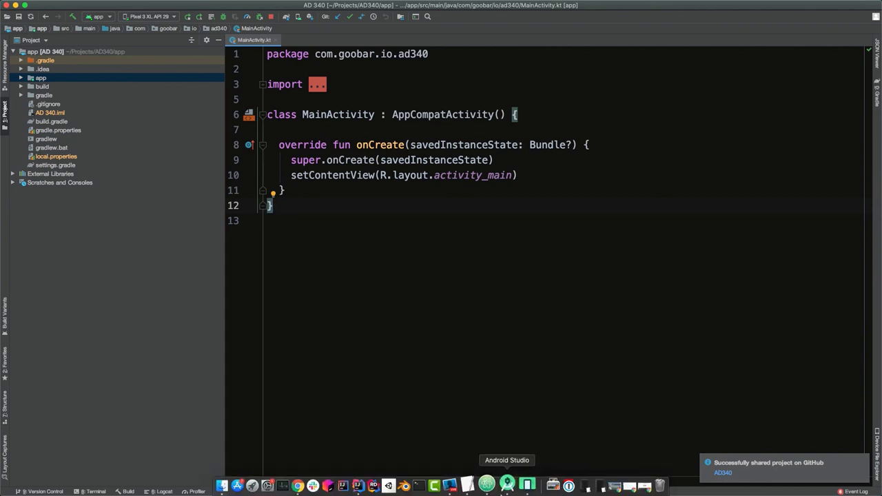
left_click(635, 491)
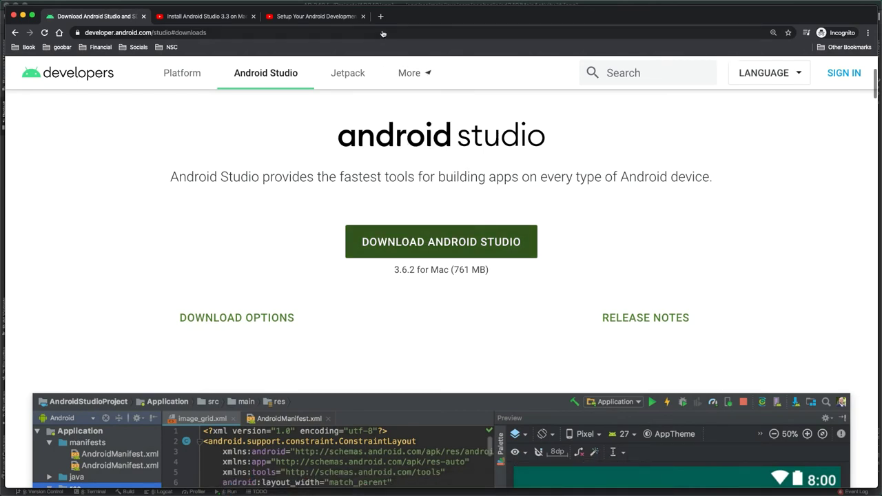
Step: In a new tab, go to github.com and submit the account username and password
left_click(381, 16)
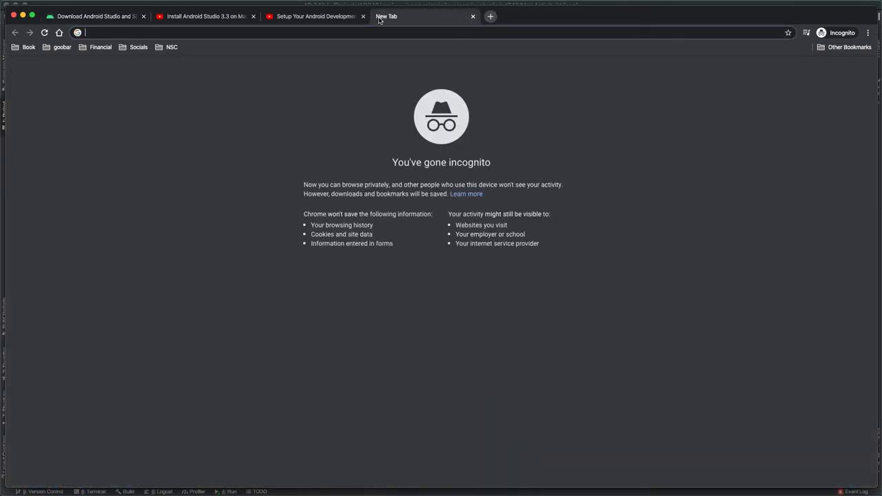
type("github.com")
key("Return")
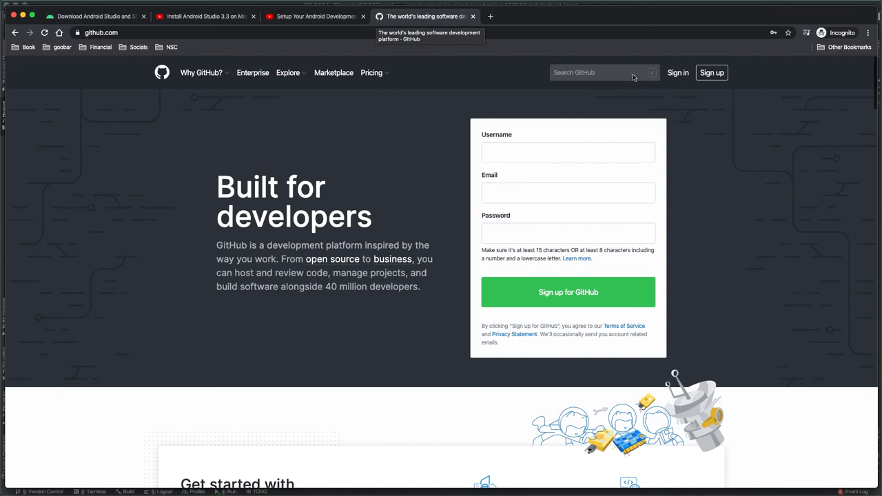
left_click(673, 73)
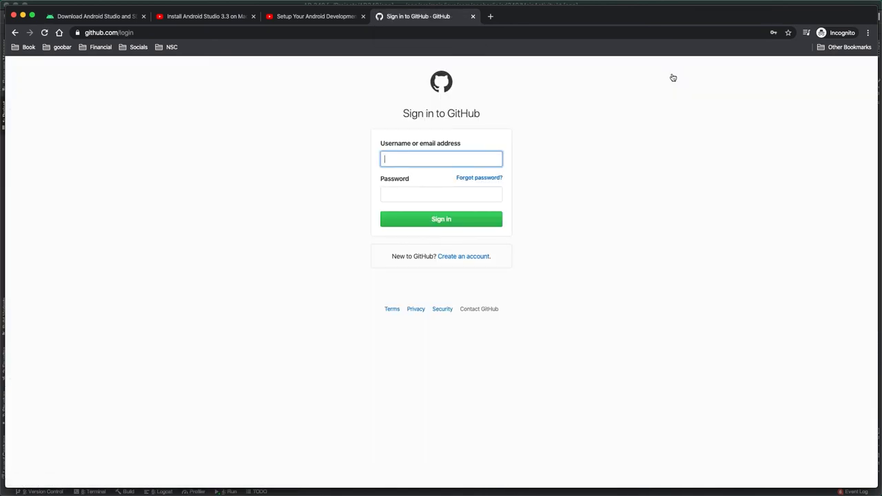
type("n8ebel")
key("Tab")
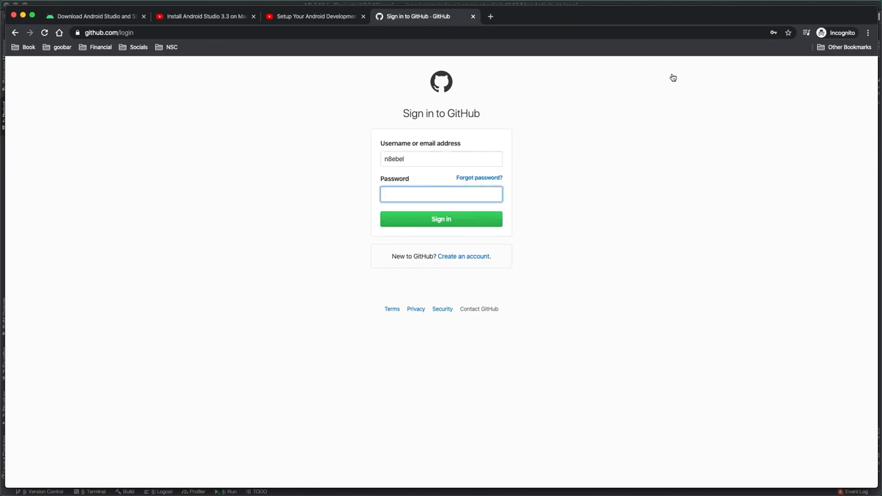
type("••••••••••••••")
key("Return")
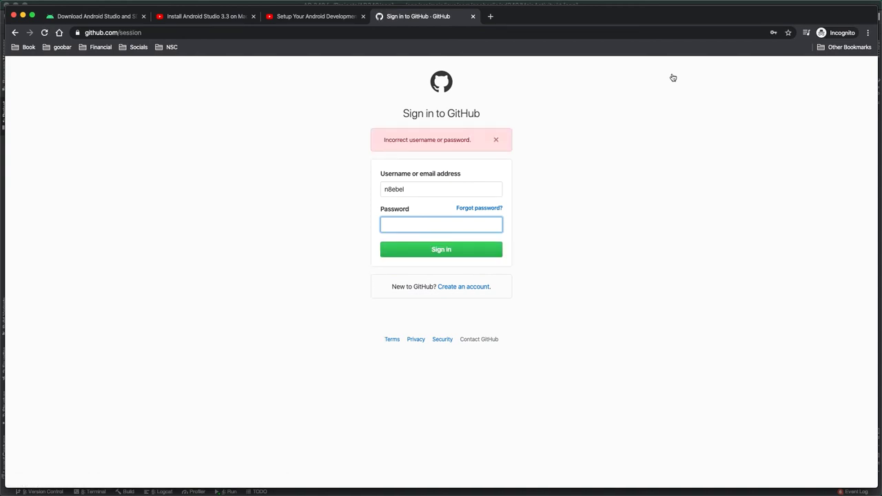
Step: Re-enter the mistyped password, then verify with the SMS authentication code
key("BackSpace")
key("BackSpace")
key("BackSpace")
key("BackSpace")
key("BackSpace")
key("BackSpace")
key("BackSpace")
key("BackSpace")
key("BackSpace")
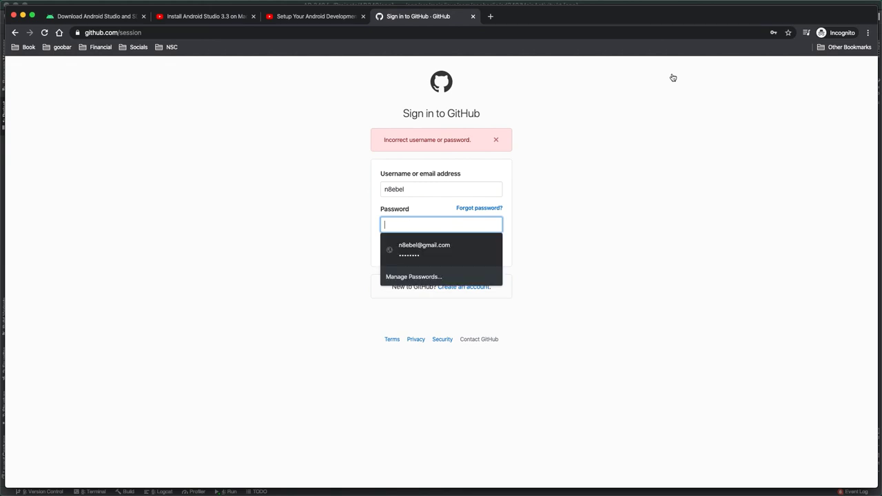
key("BackSpace")
key("BackSpace")
key("BackSpace")
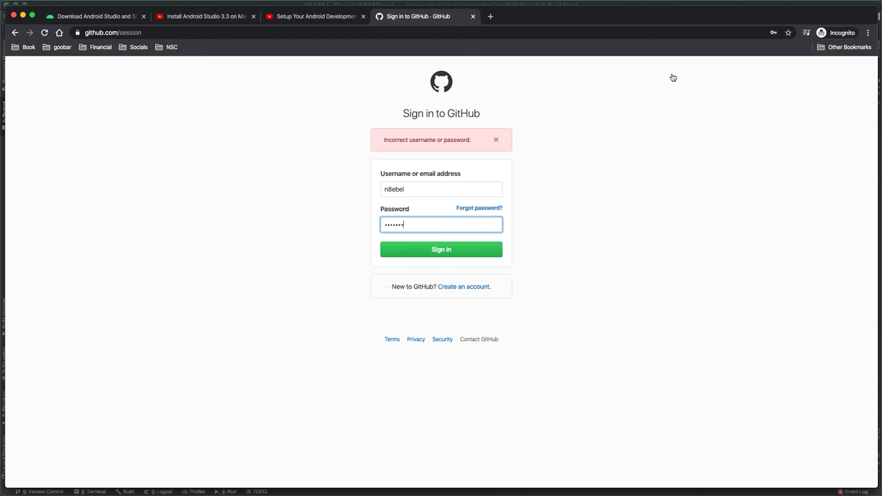
key("Return")
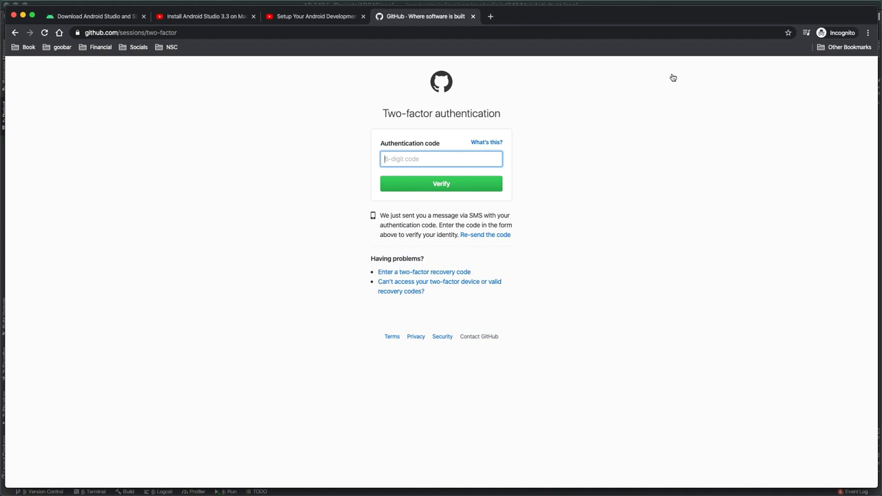
left_click(445, 191)
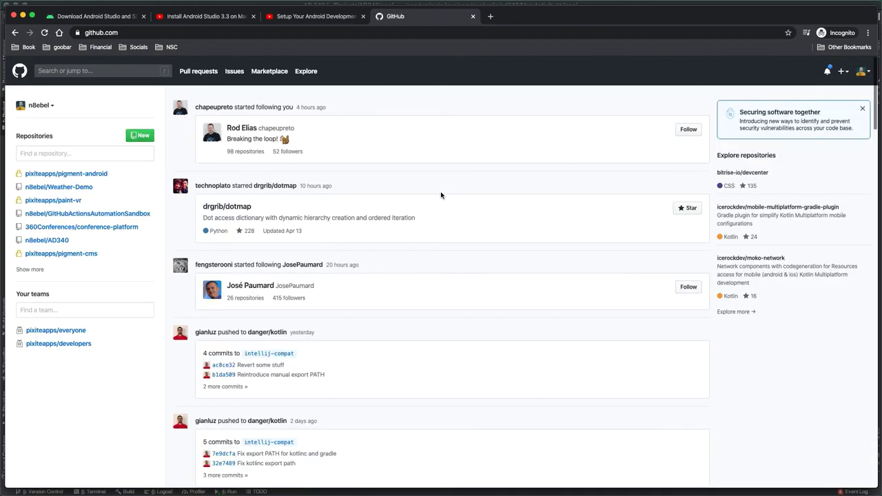
Step: Expand the sidebar repository list, open AD340, and start adding a README
left_click(35, 272)
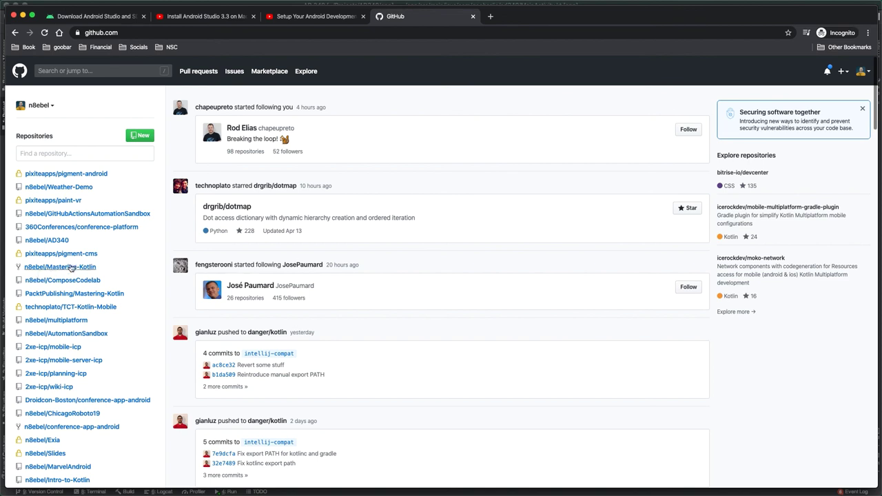
left_click(56, 241)
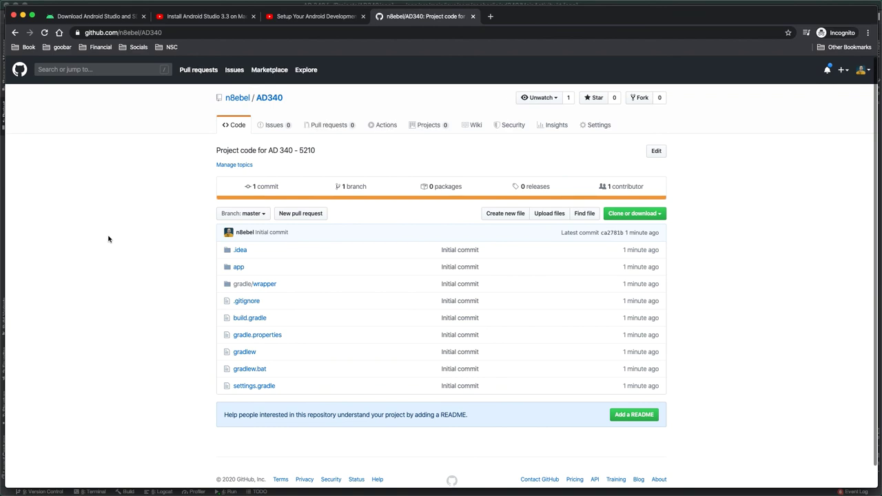
scroll(108, 239, "down", 2)
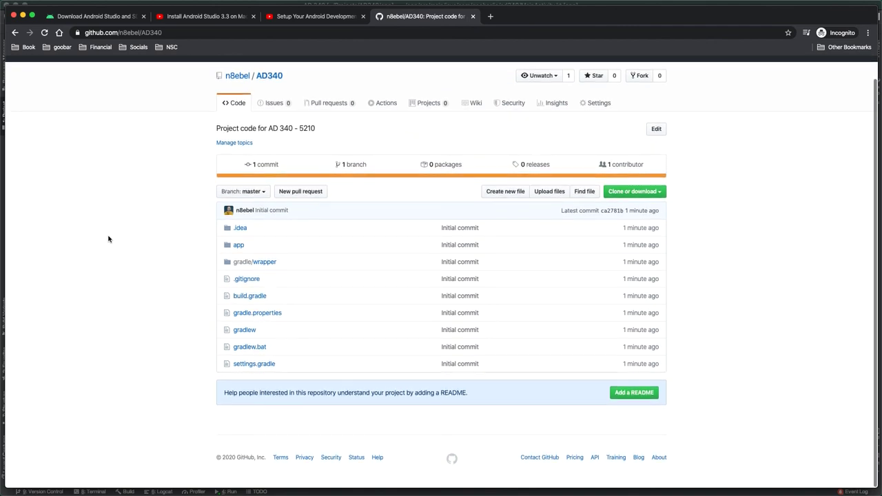
left_click(644, 398)
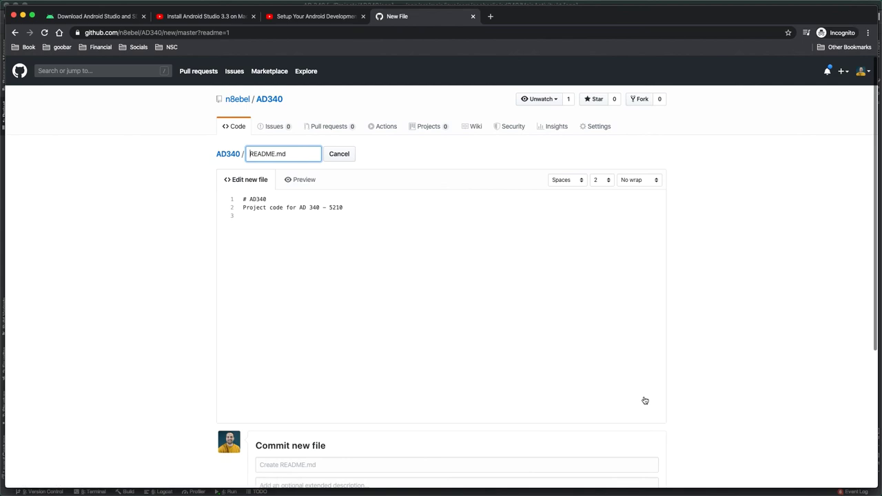
Step: Add the author's name to README.md and commit it as 'Add project README'
left_click(343, 208)
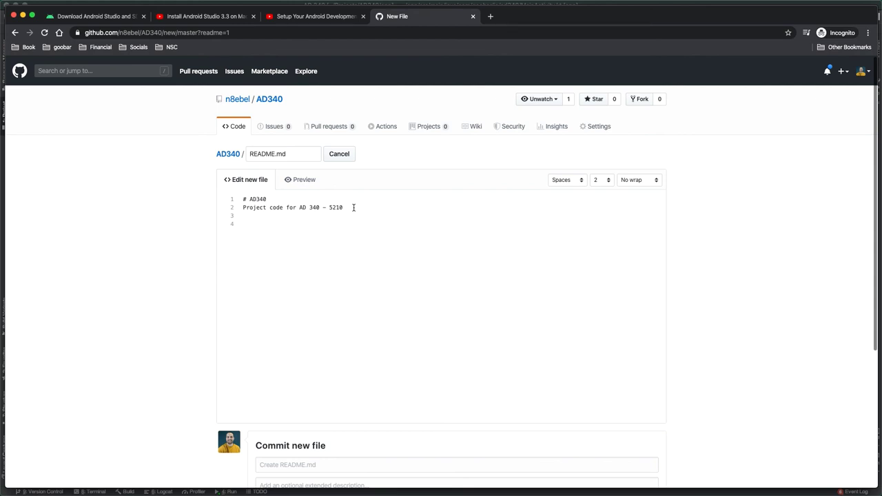
type("Nate Ebel")
scroll(176, 256, "down", 5)
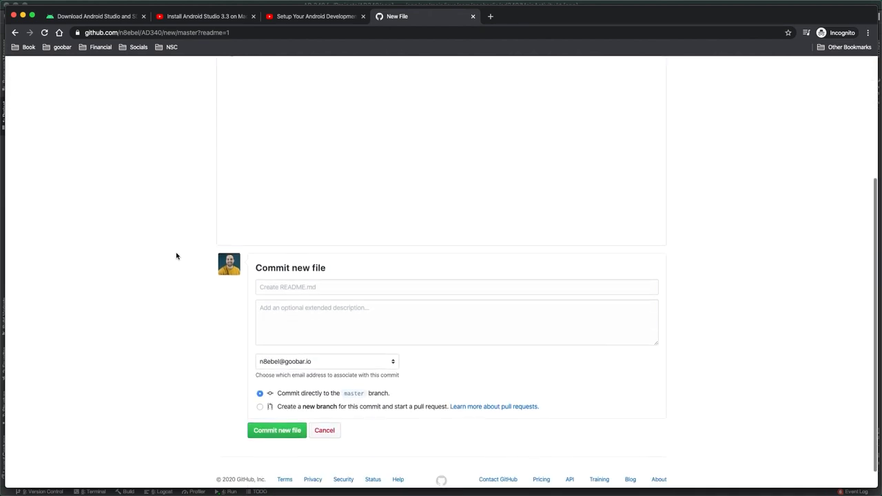
left_click(271, 273)
type("Ad")
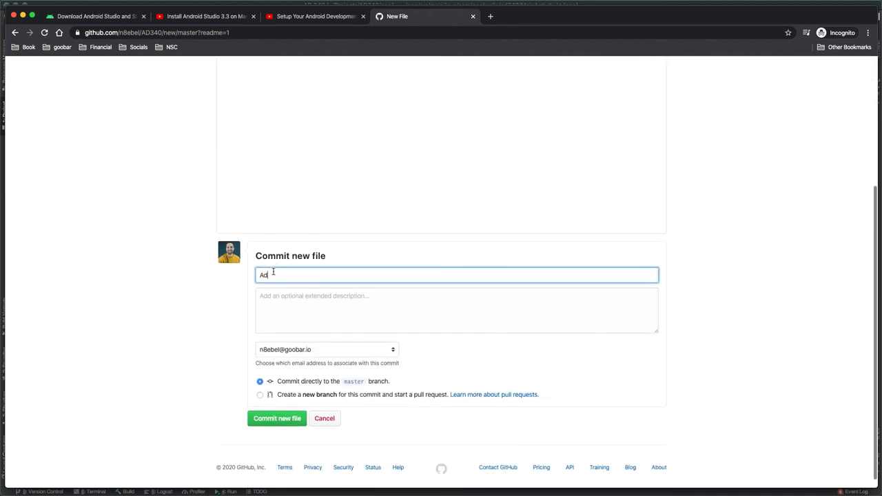
type("d project README")
scroll(216, 322, "down", 1)
left_click(269, 409)
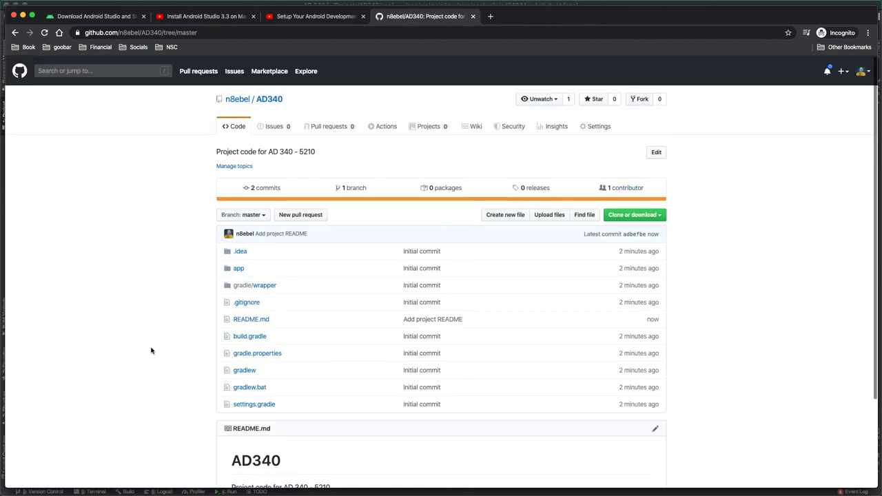
Step: Scroll through the committed repository page, then switch back to Android Studio
scroll(150, 347, "down", 2)
scroll(151, 345, "down", 3)
scroll(152, 345, "up", 2)
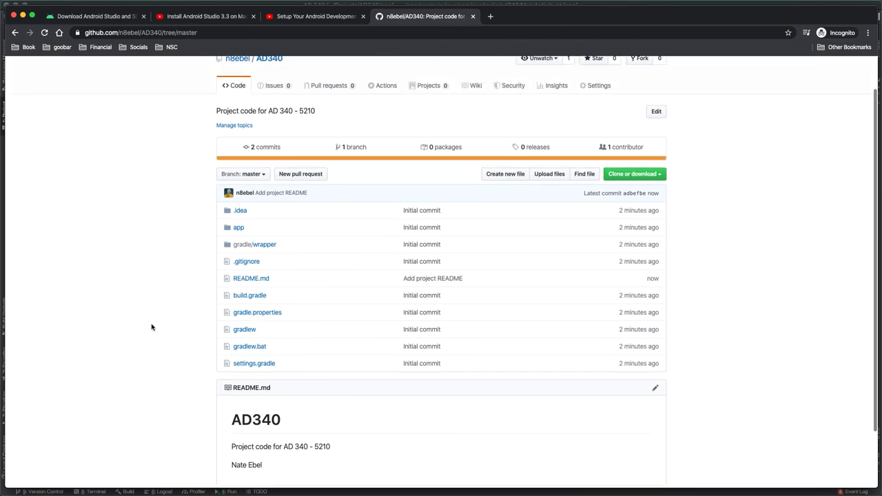
key("ctrl+Up")
left_click(211, 232)
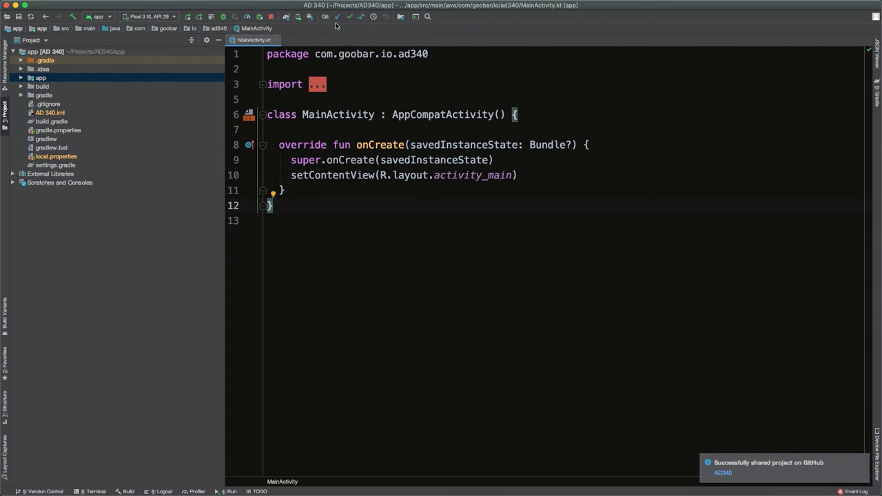
Step: Update the project from GitHub, dismiss notifications, and inspect then close the pulled README.md
left_click(335, 17)
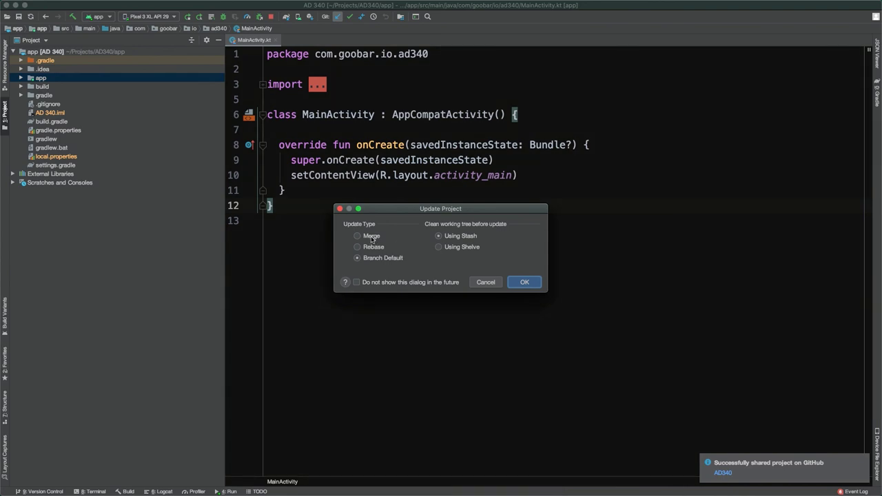
left_click(536, 285)
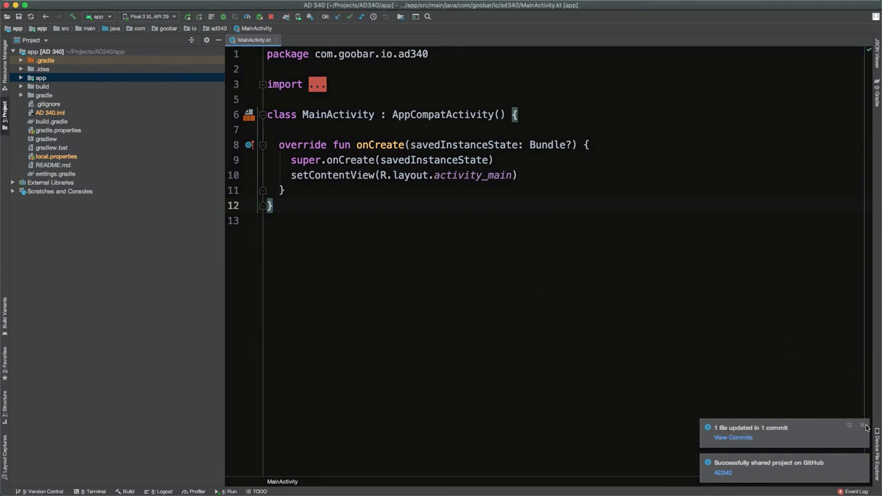
left_click(864, 429)
left_click(862, 462)
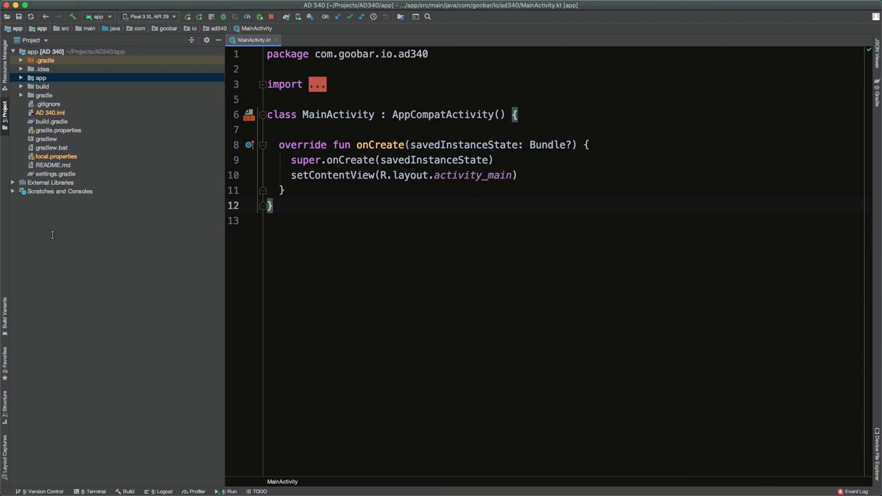
double_click(58, 166)
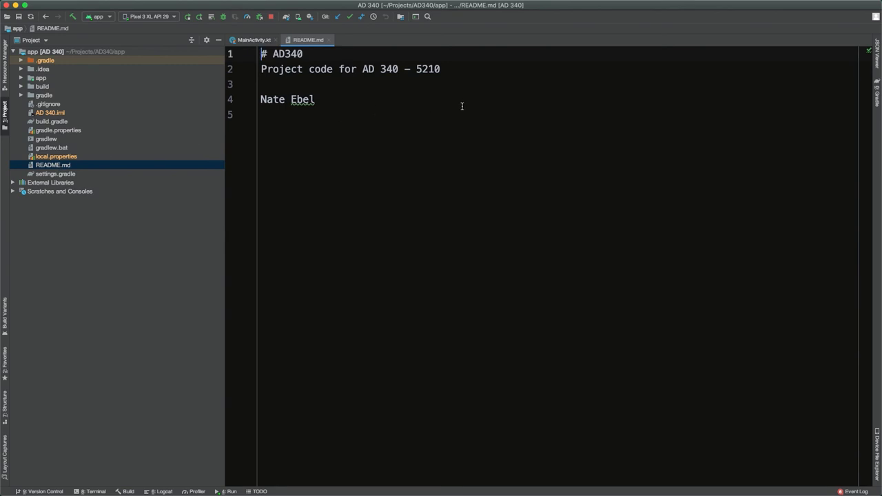
left_click(489, 105)
left_click(328, 40)
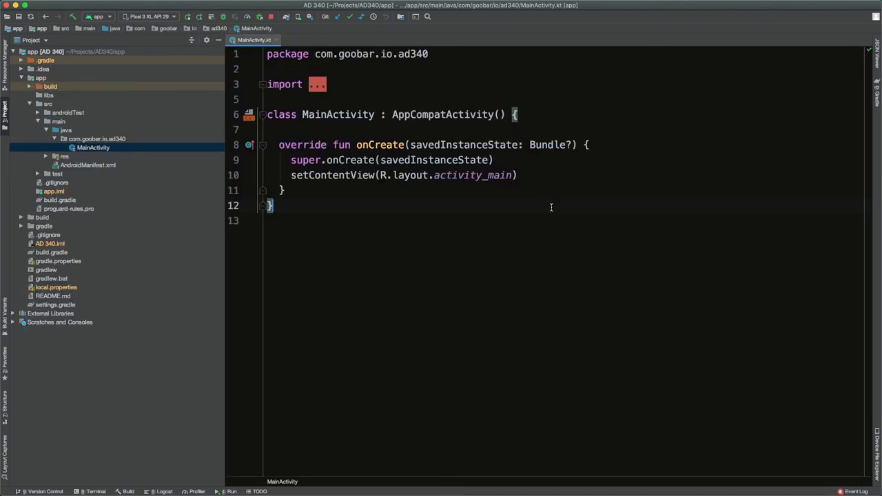